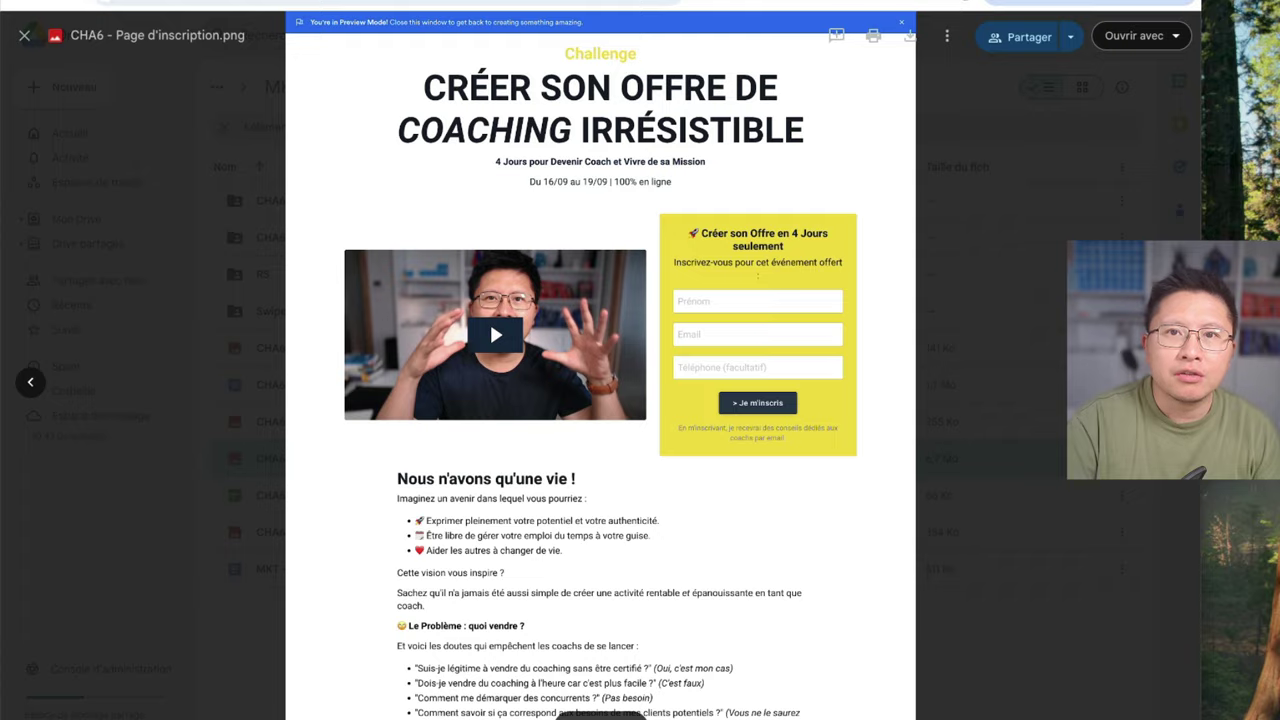
Switch to the CHA6 - Tableau de Bord spreadsheet and set its zoom to 125%
click(700, 3)
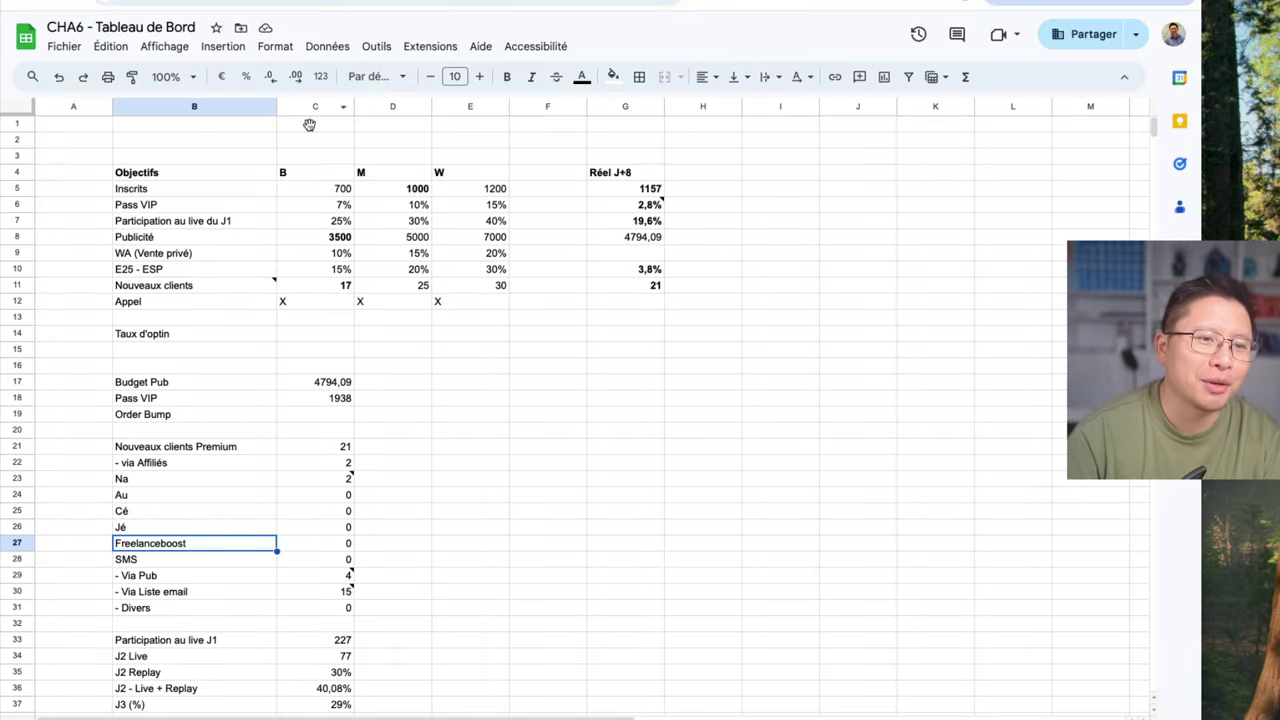
click(194, 77)
click(165, 203)
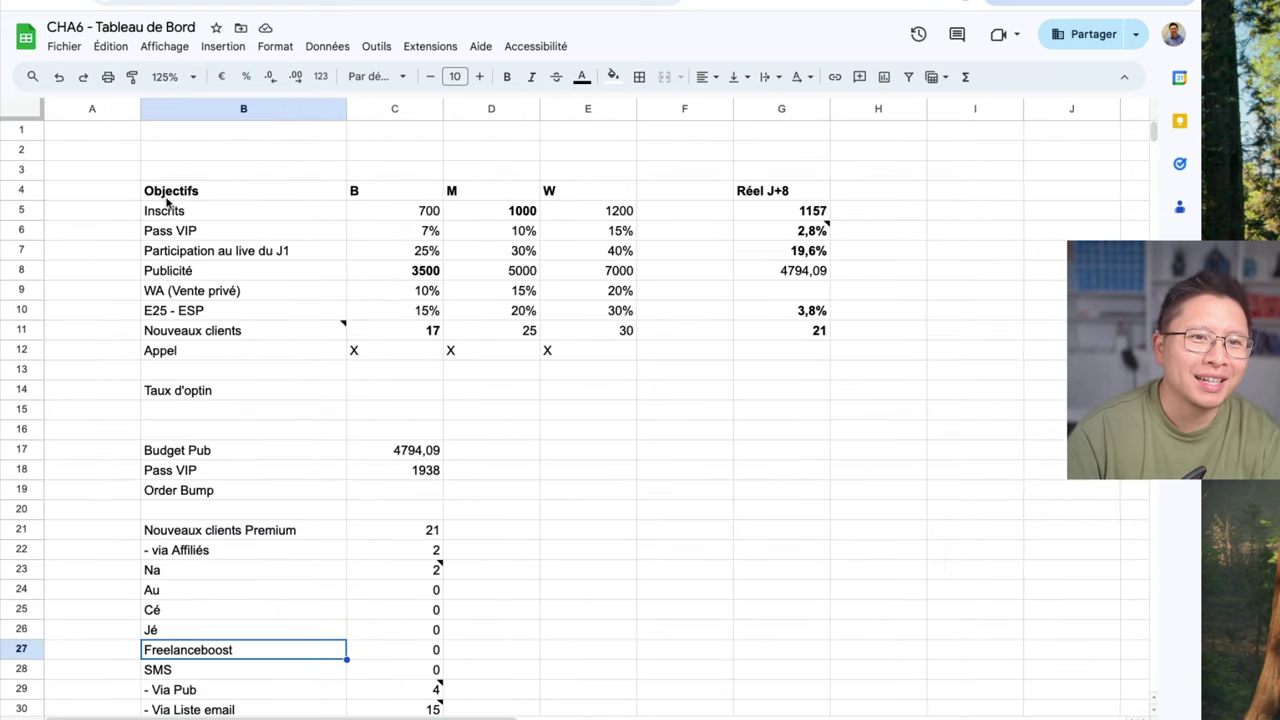
Examine the three objective scenarios B, M and W in the Objectifs table
click(437, 232)
click(406, 192)
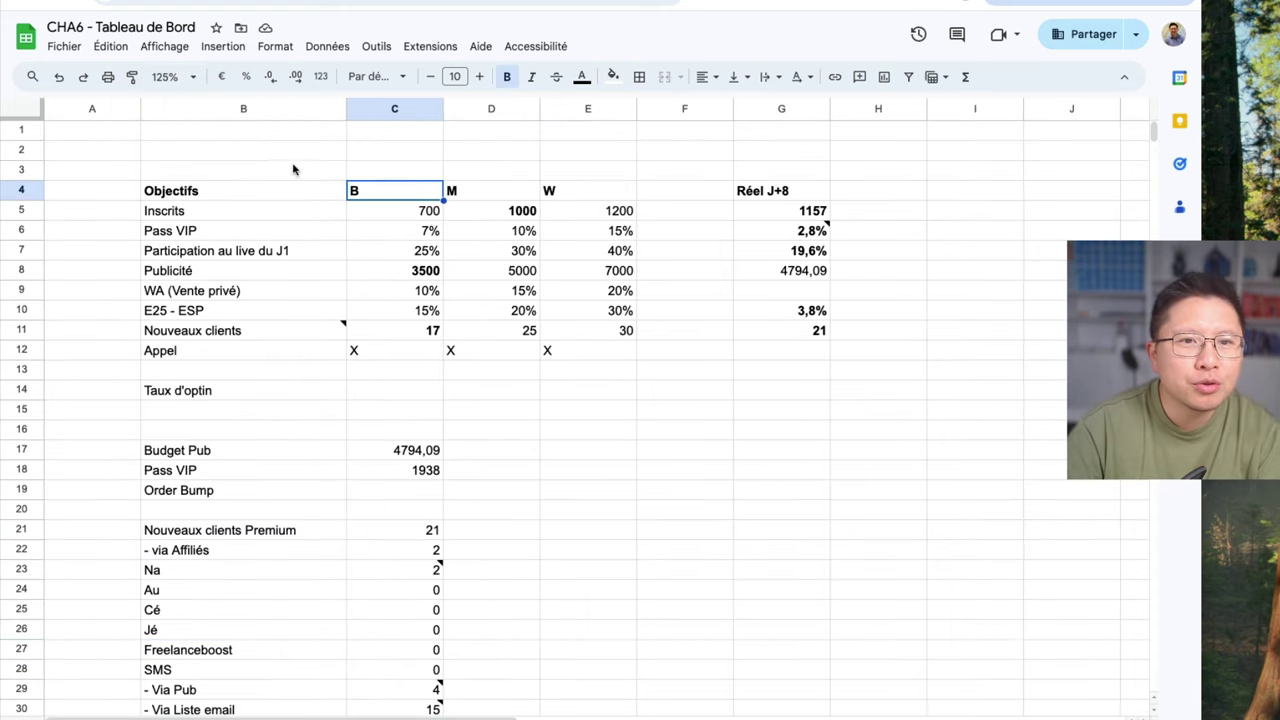
click(385, 176)
click(402, 113)
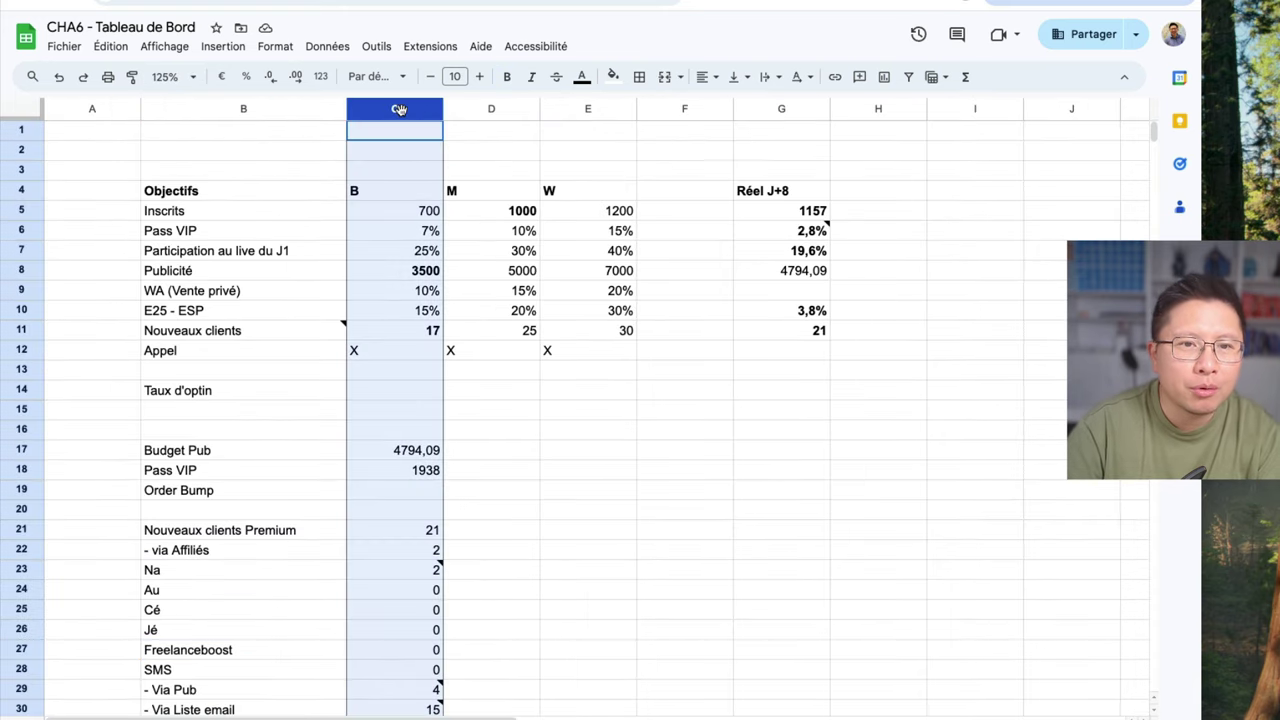
click(471, 195)
click(375, 198)
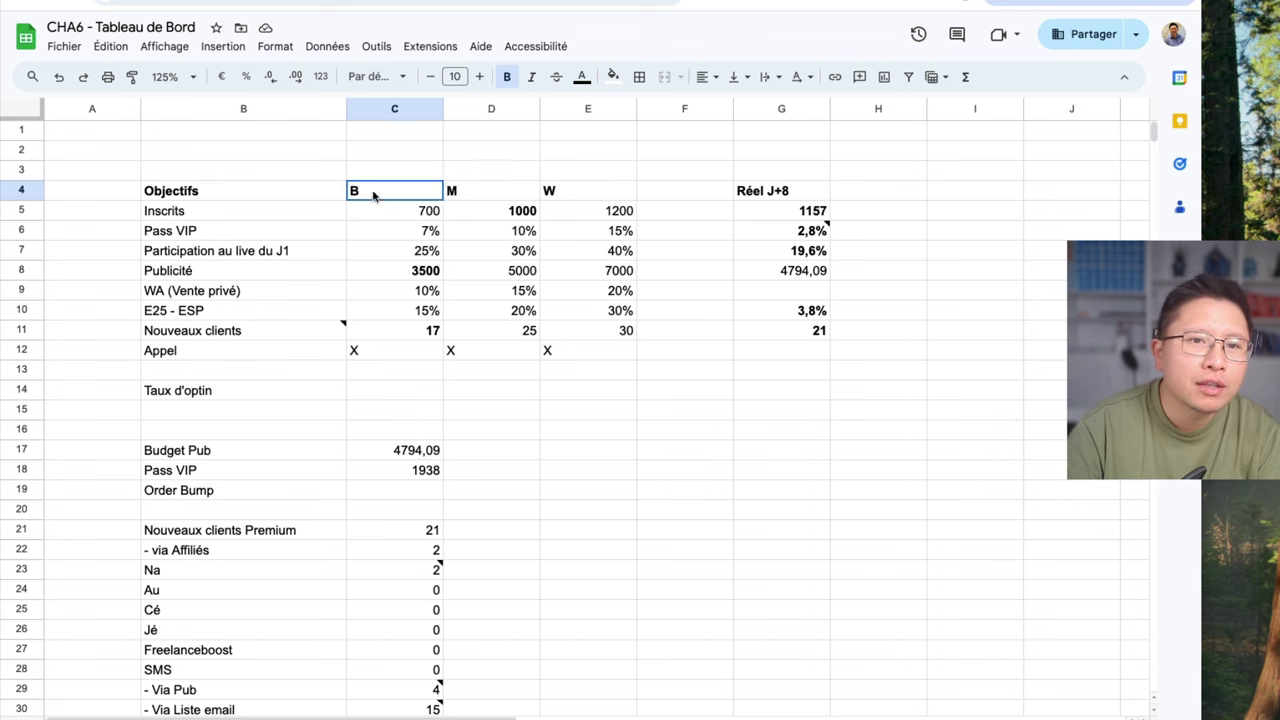
click(489, 199)
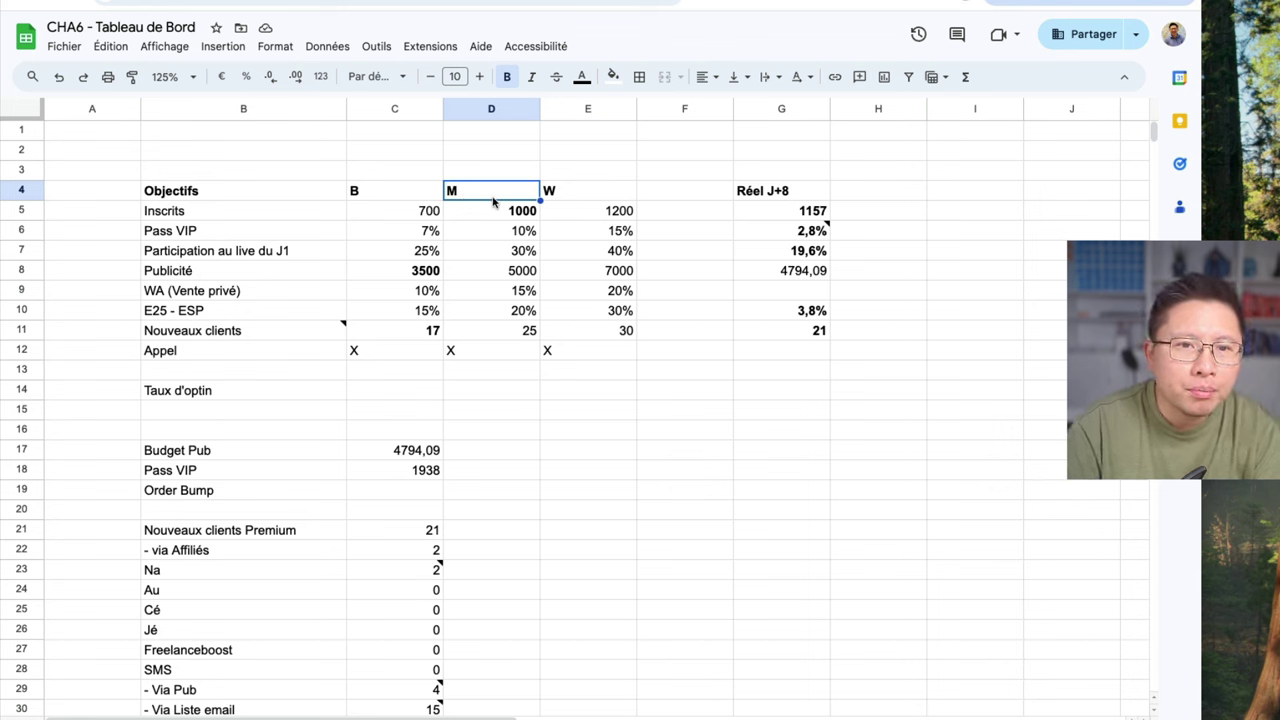
click(566, 199)
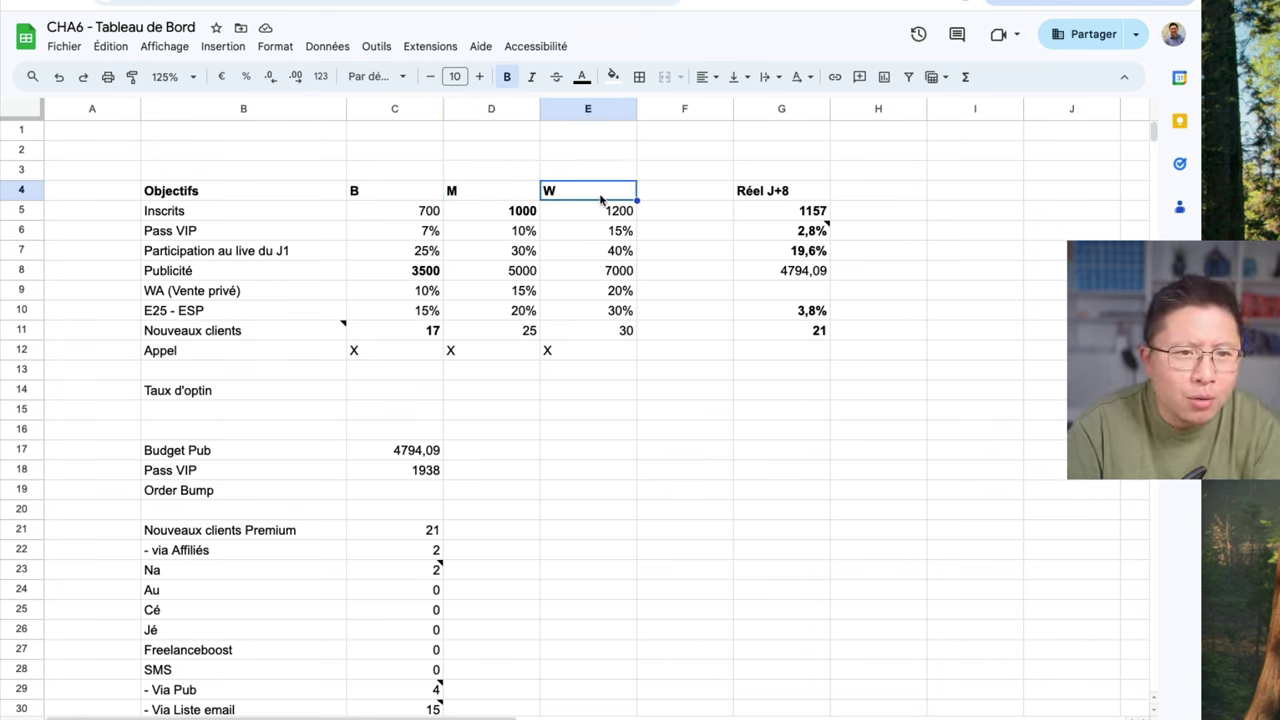
Compare the Inscrits targets of scenarios B, M and W with the Réel J+8 figure
click(432, 220)
click(512, 220)
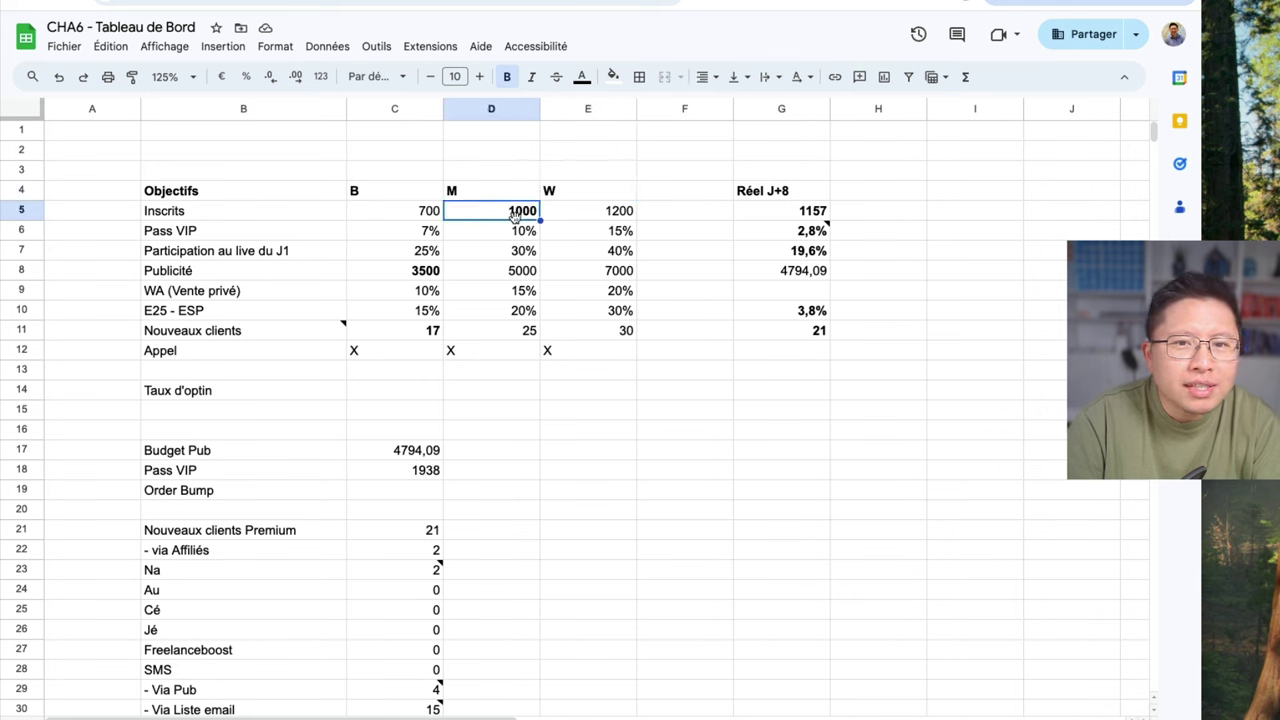
click(600, 220)
click(772, 112)
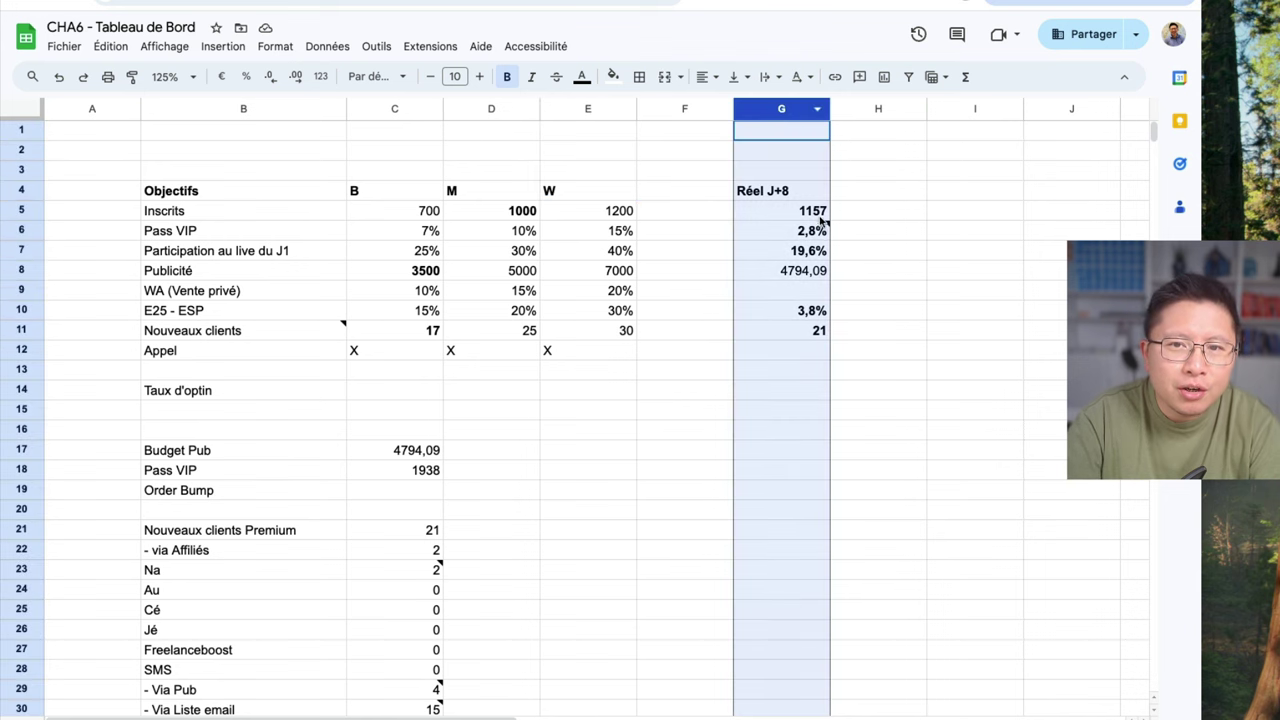
click(820, 222)
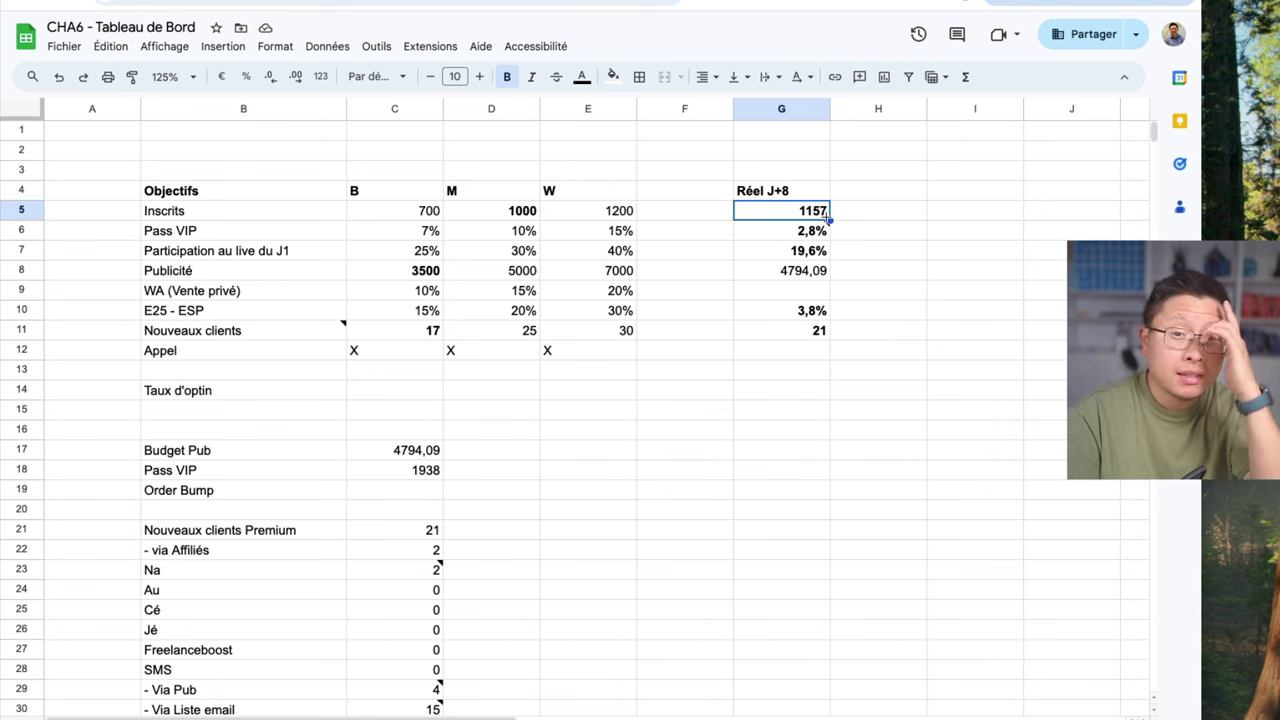
Review the Réel J+8 results for Pass VIP, day-one live participation, Publicité and Nouveaux clients, including the Pass VIP note
mouse_move(813, 231)
click(754, 238)
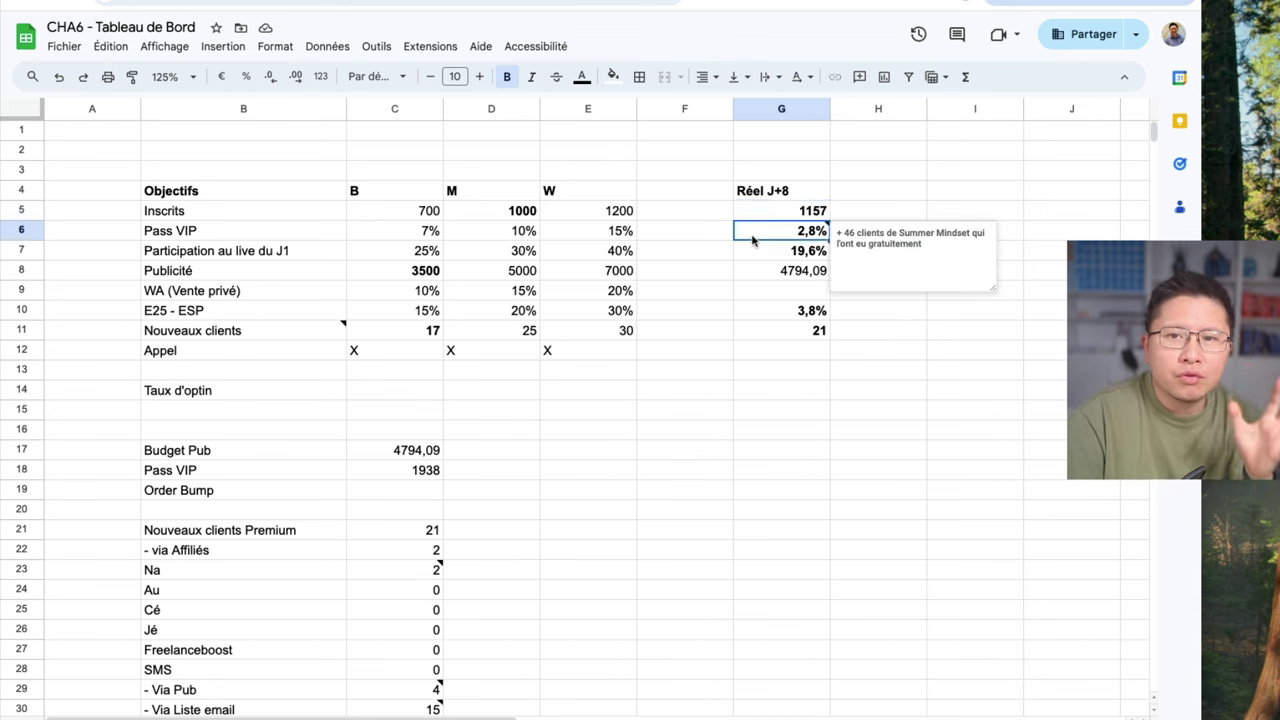
click(751, 254)
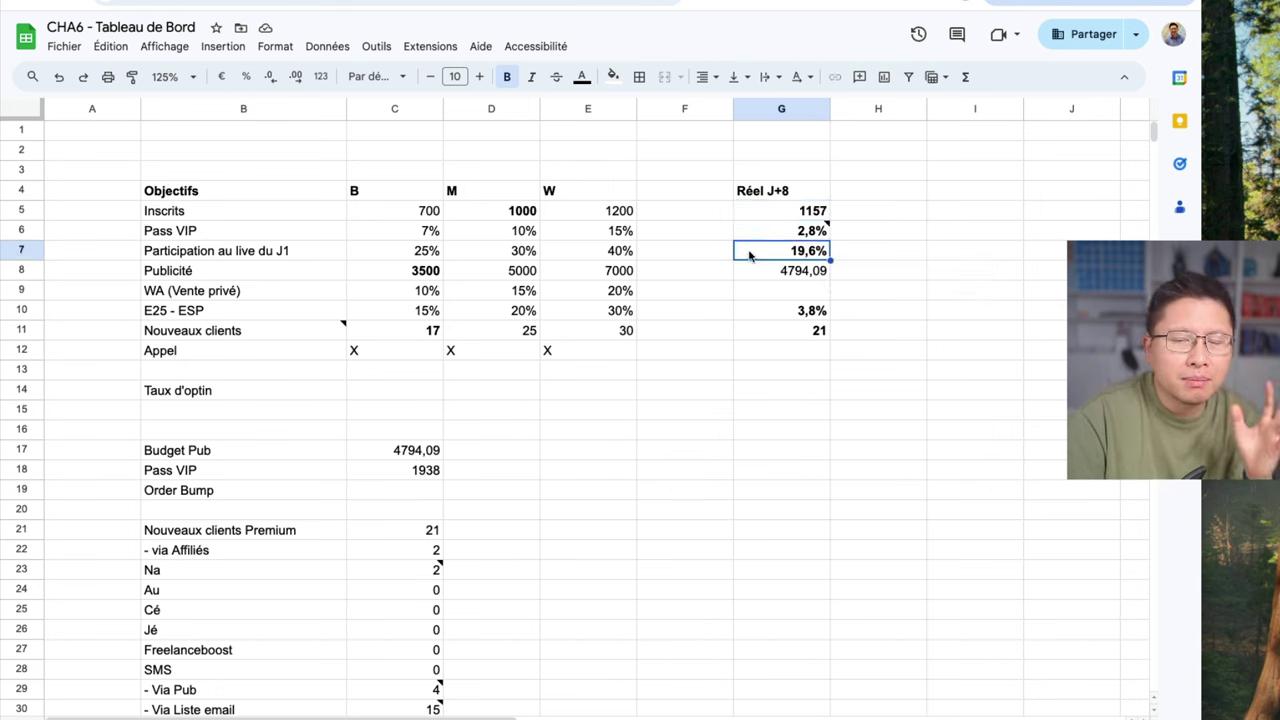
click(852, 255)
click(841, 275)
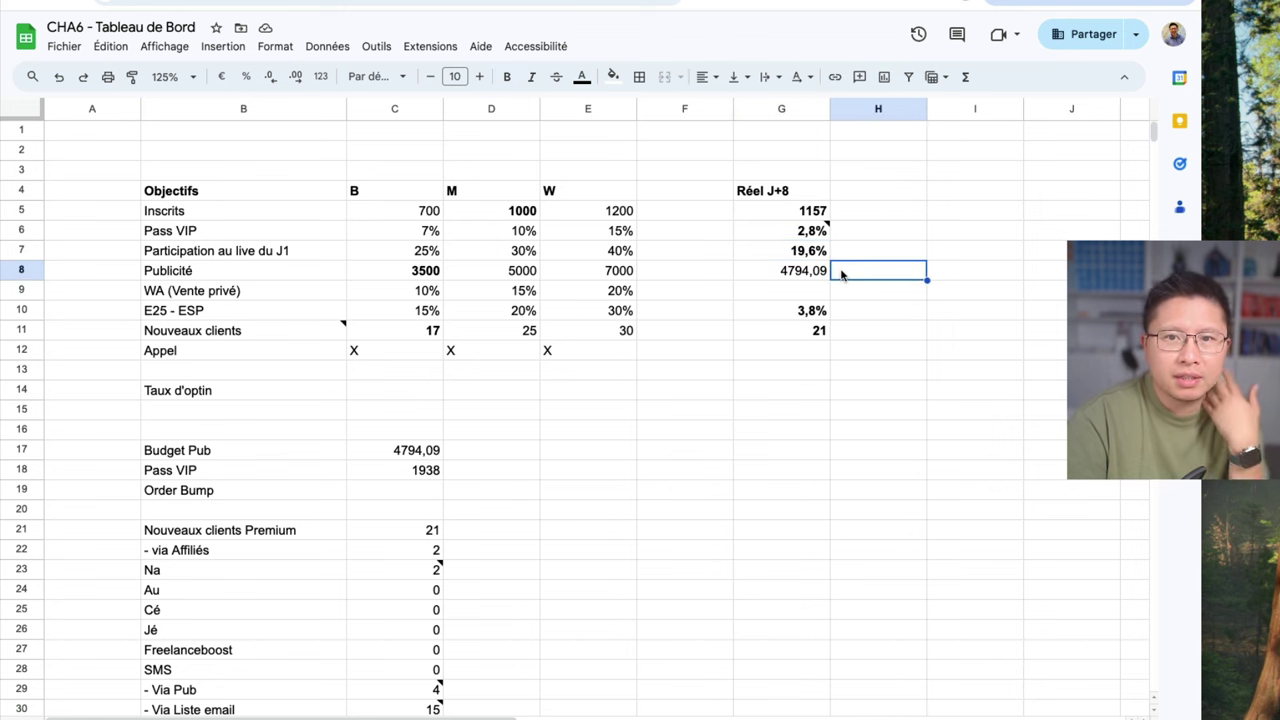
click(784, 278)
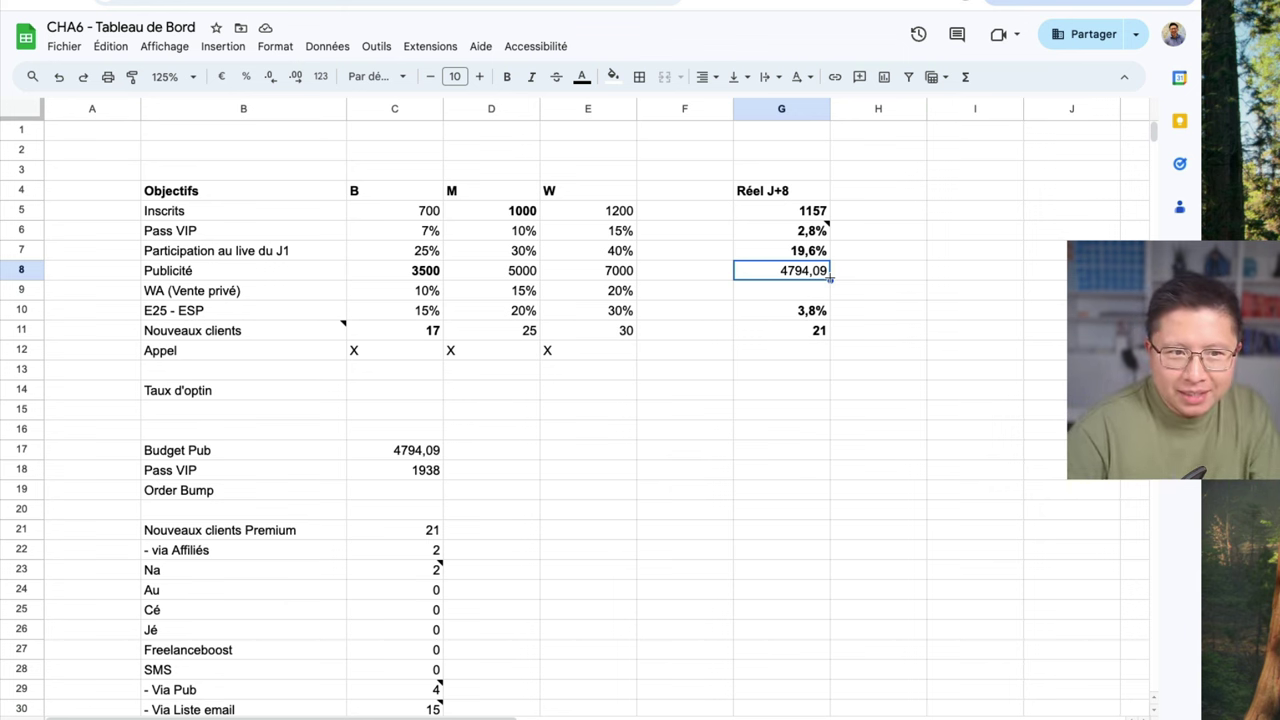
click(803, 334)
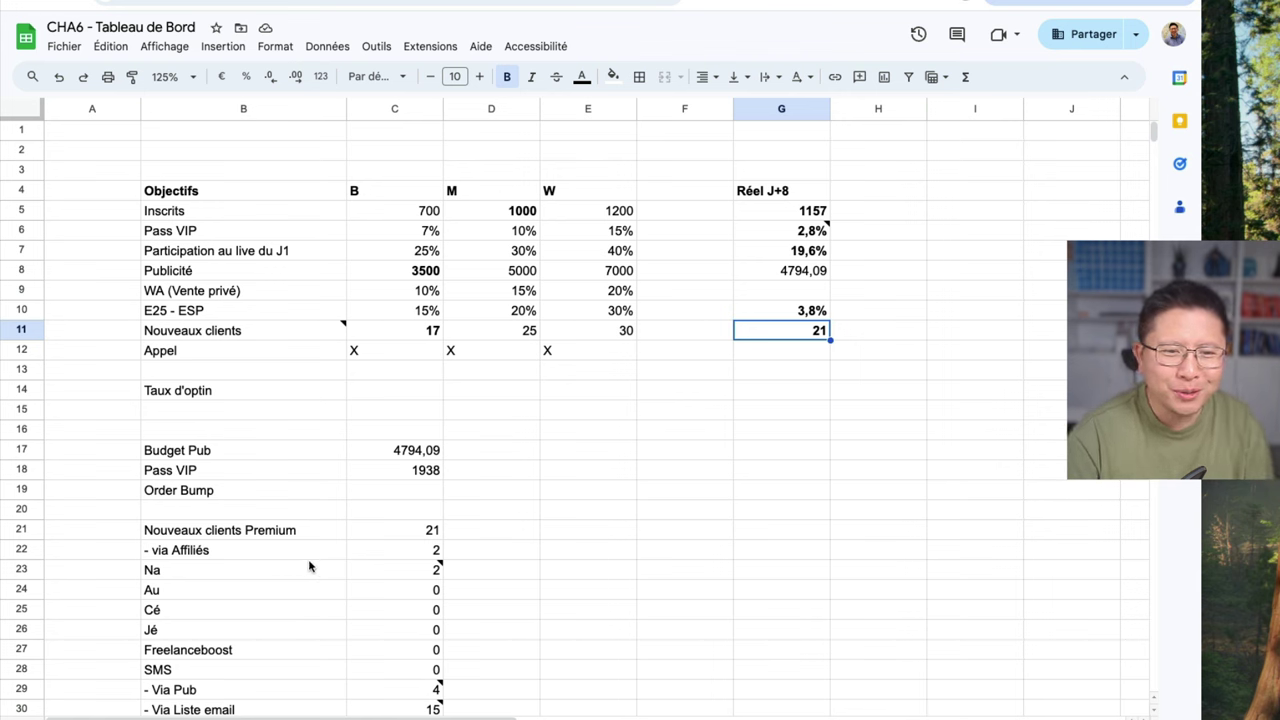
Examine the breakdown of Nouveaux clients Premium by source, from affiliates to advertising
click(423, 537)
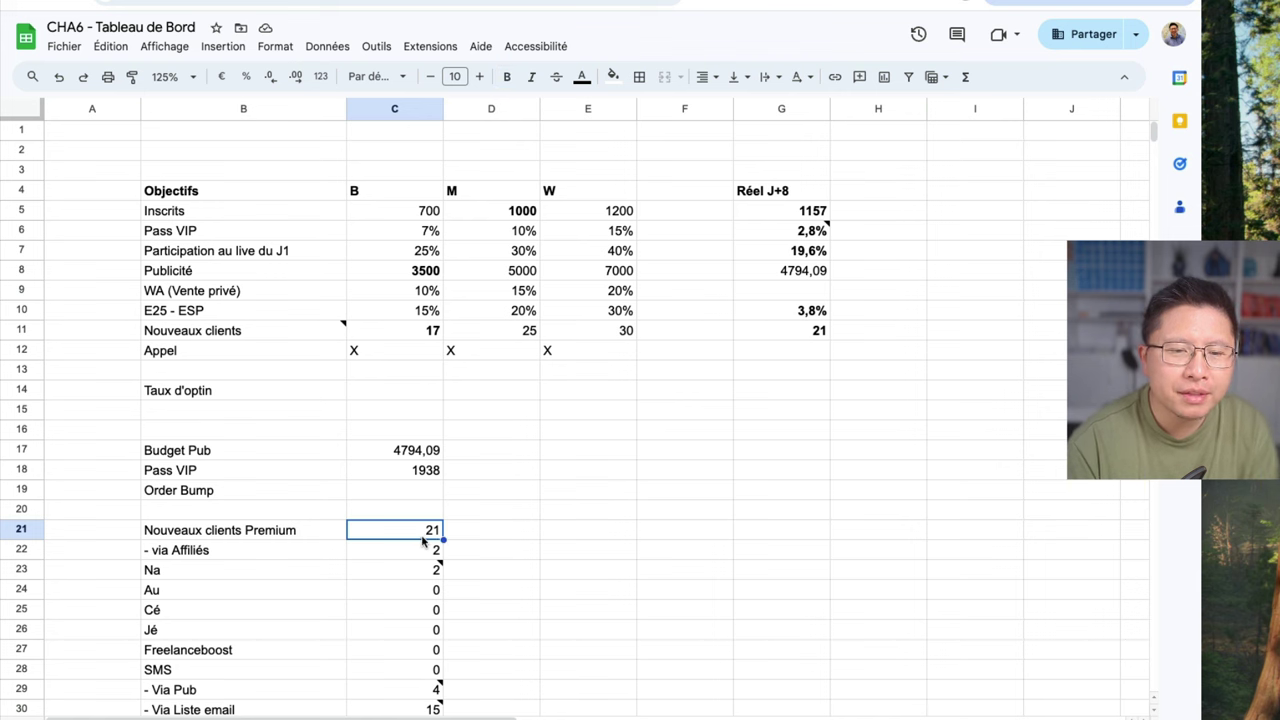
click(418, 556)
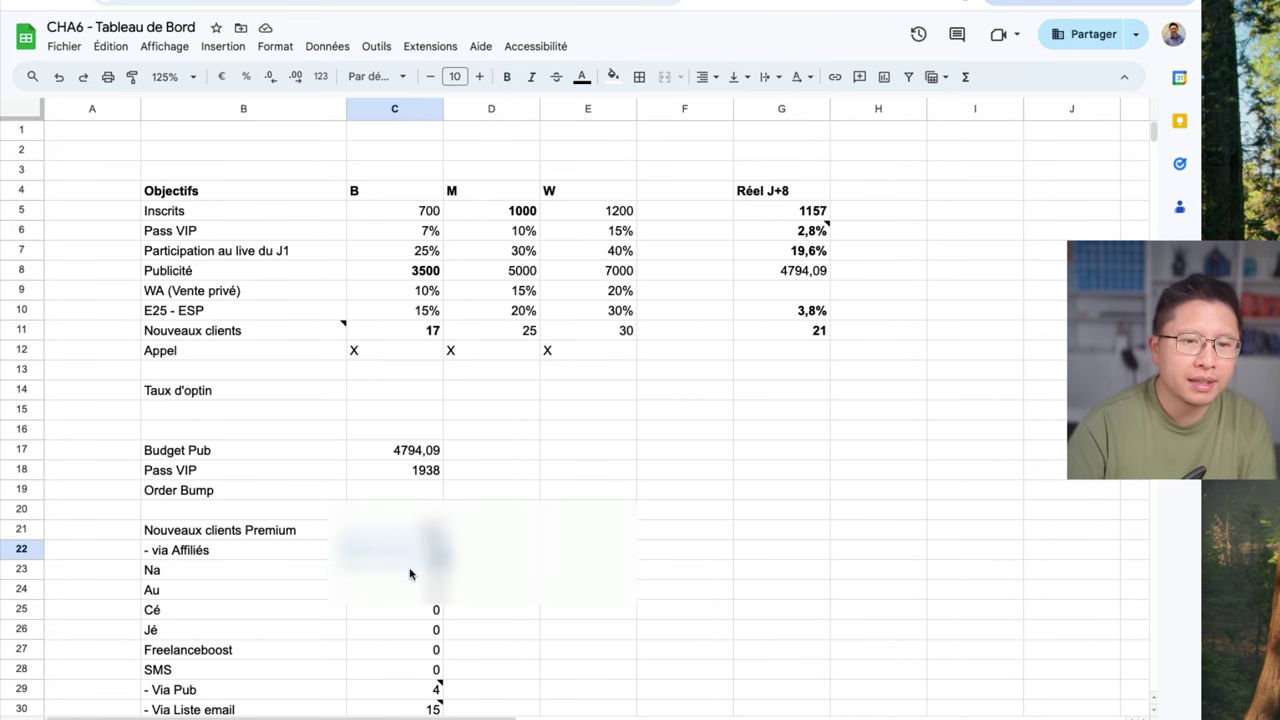
click(409, 573)
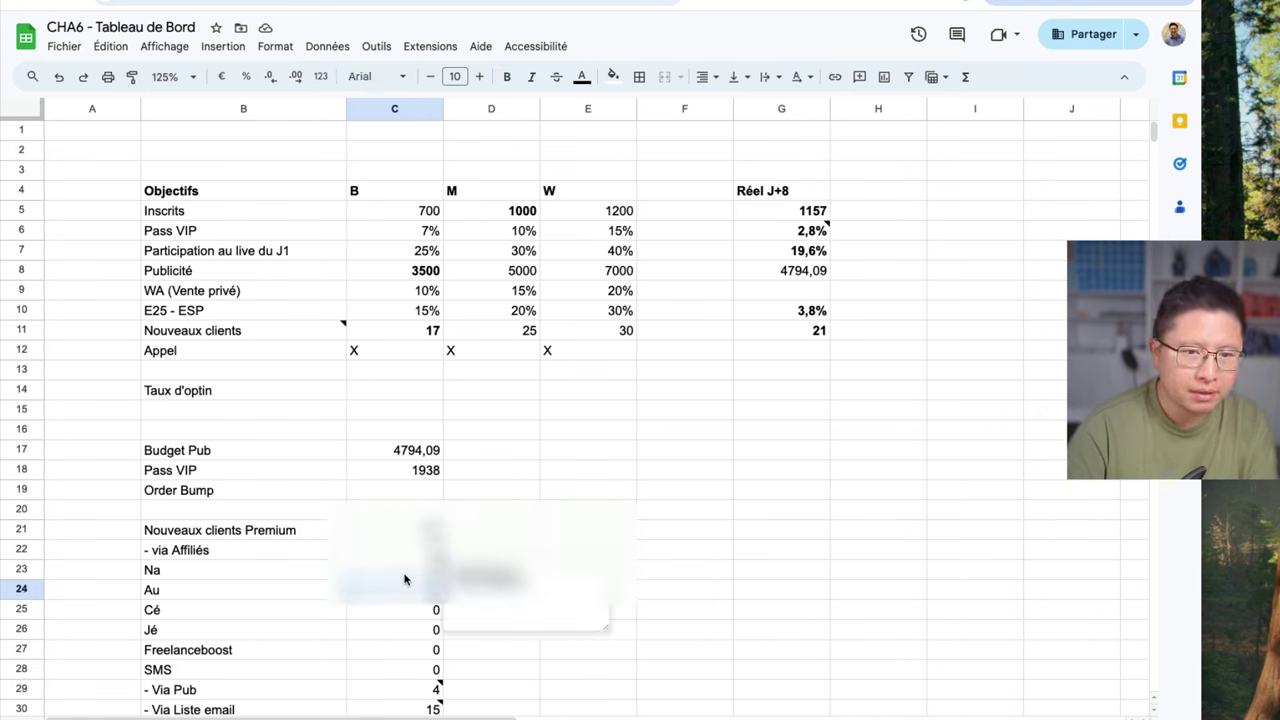
click(514, 551)
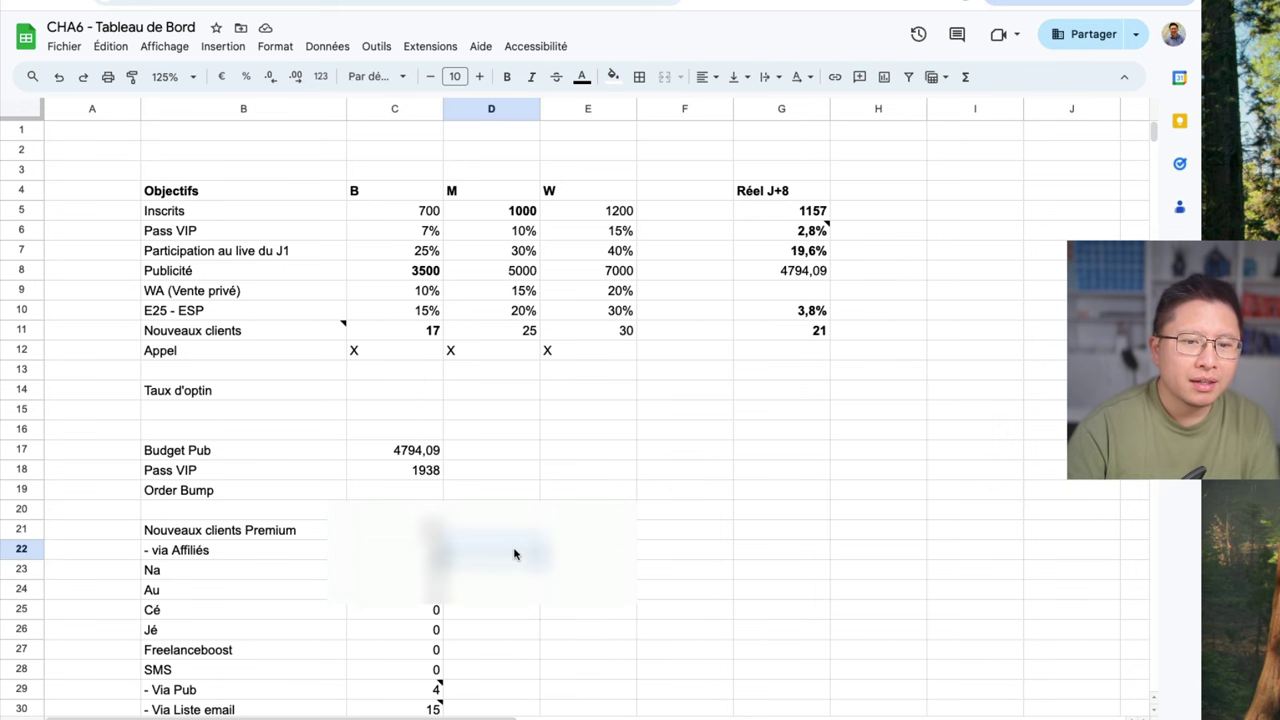
click(479, 689)
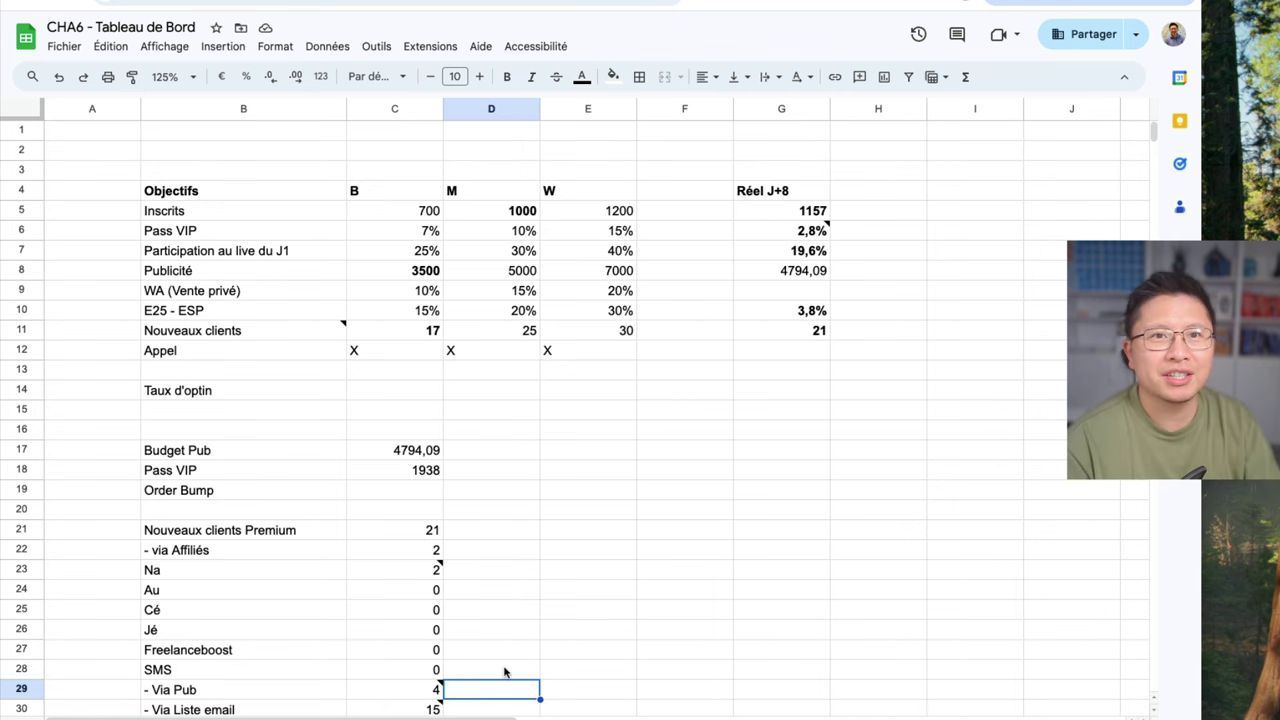
Open the attendance sheet of the dashboard and review the live participant counts from J1 to J3
key(alt+Down)
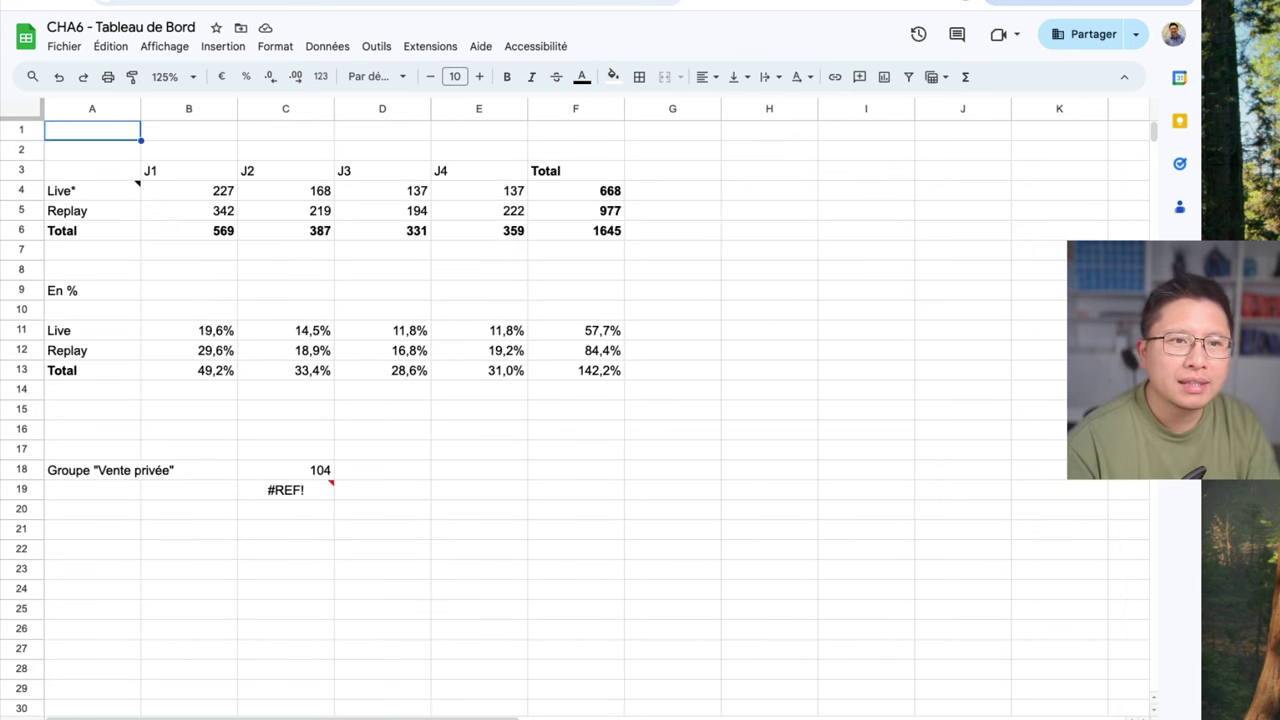
click(537, 450)
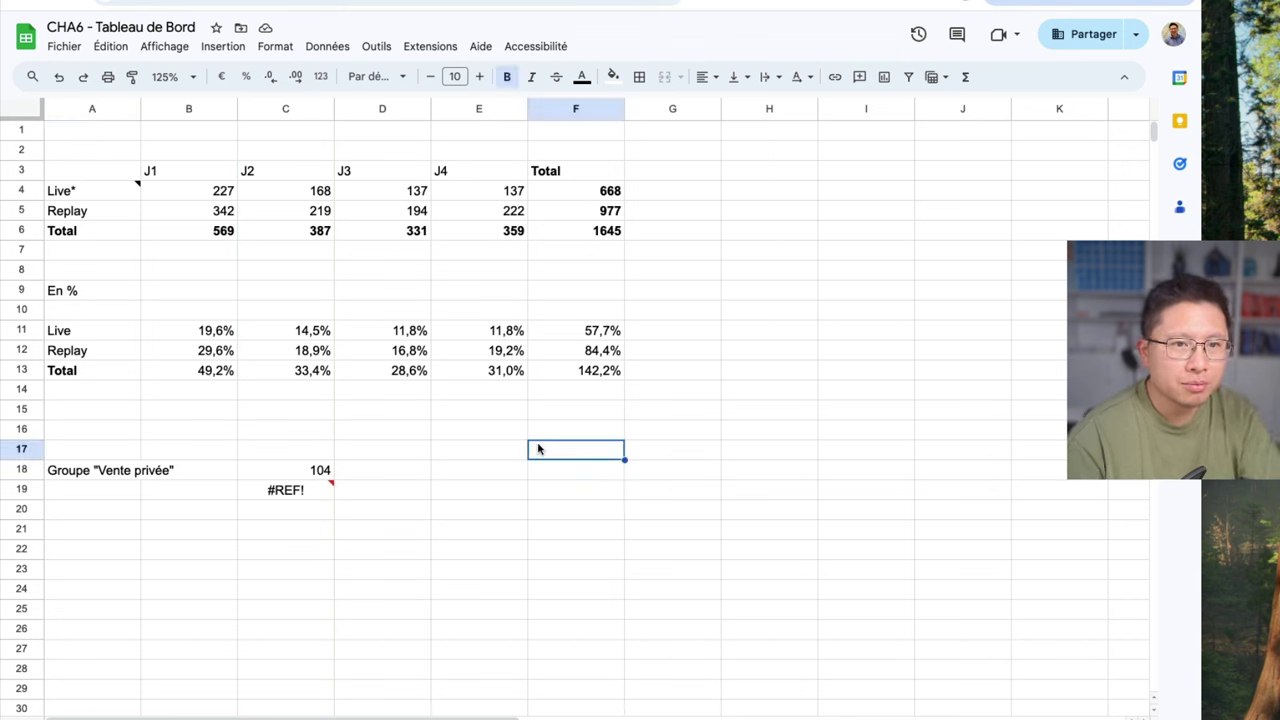
click(200, 197)
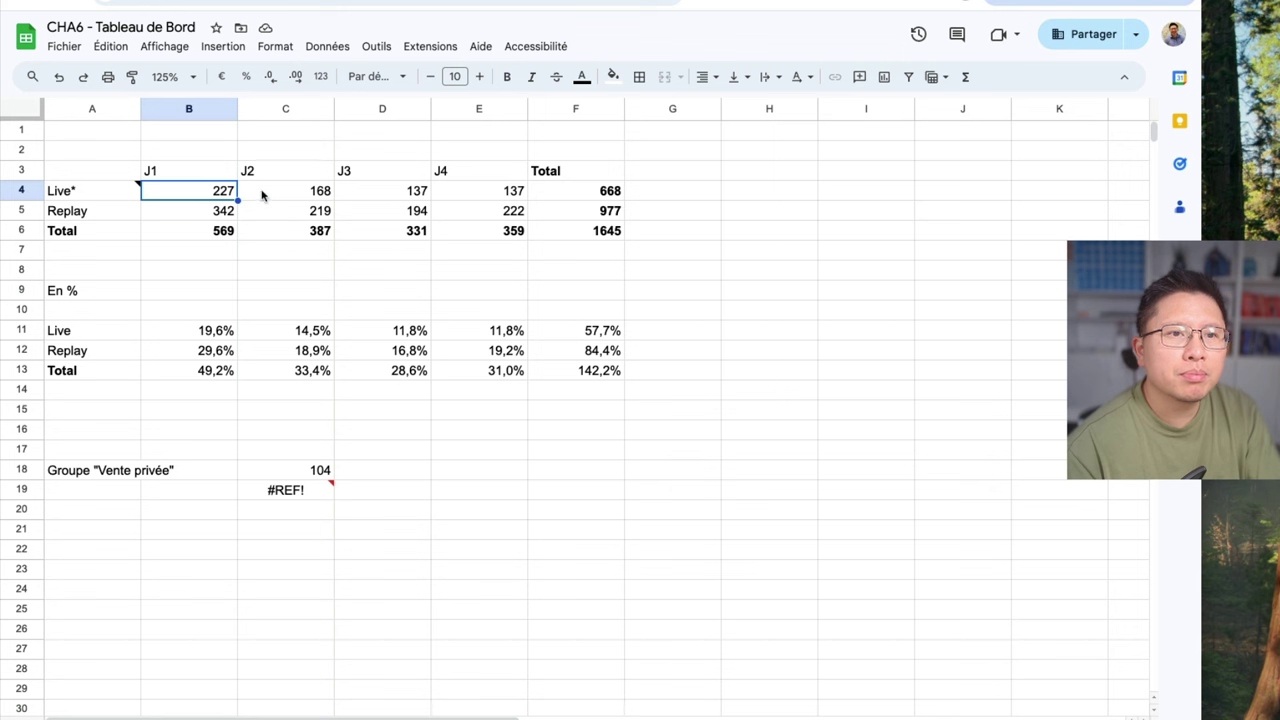
click(264, 196)
click(207, 193)
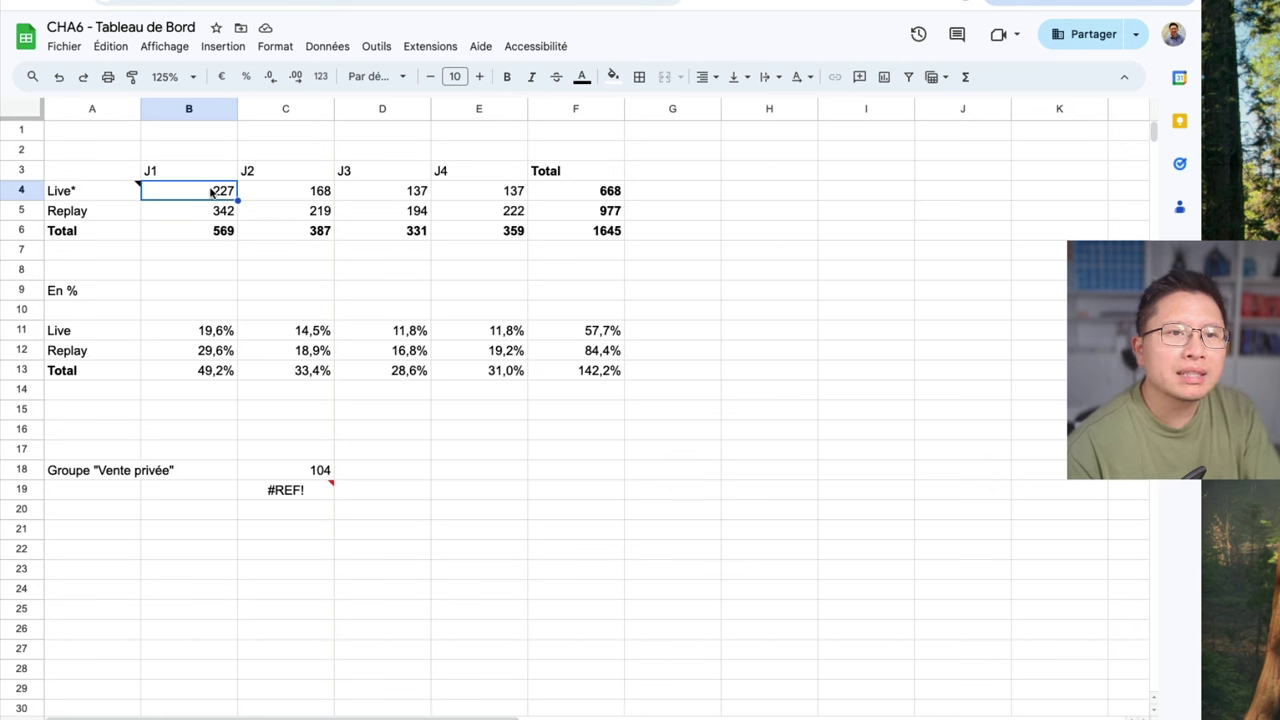
click(289, 194)
click(363, 190)
Review the live attendance percentages for J1, J3 and J4, and the Groupe "Vente privée" count
click(217, 334)
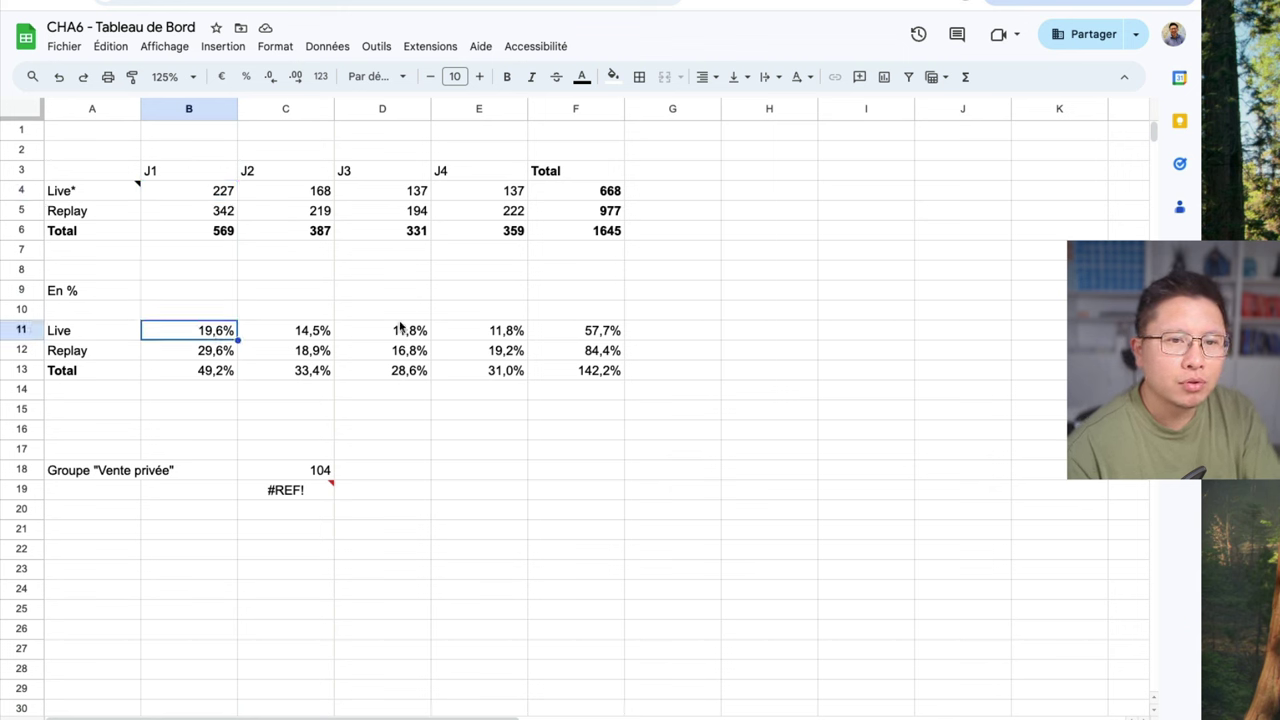
click(404, 328)
click(498, 331)
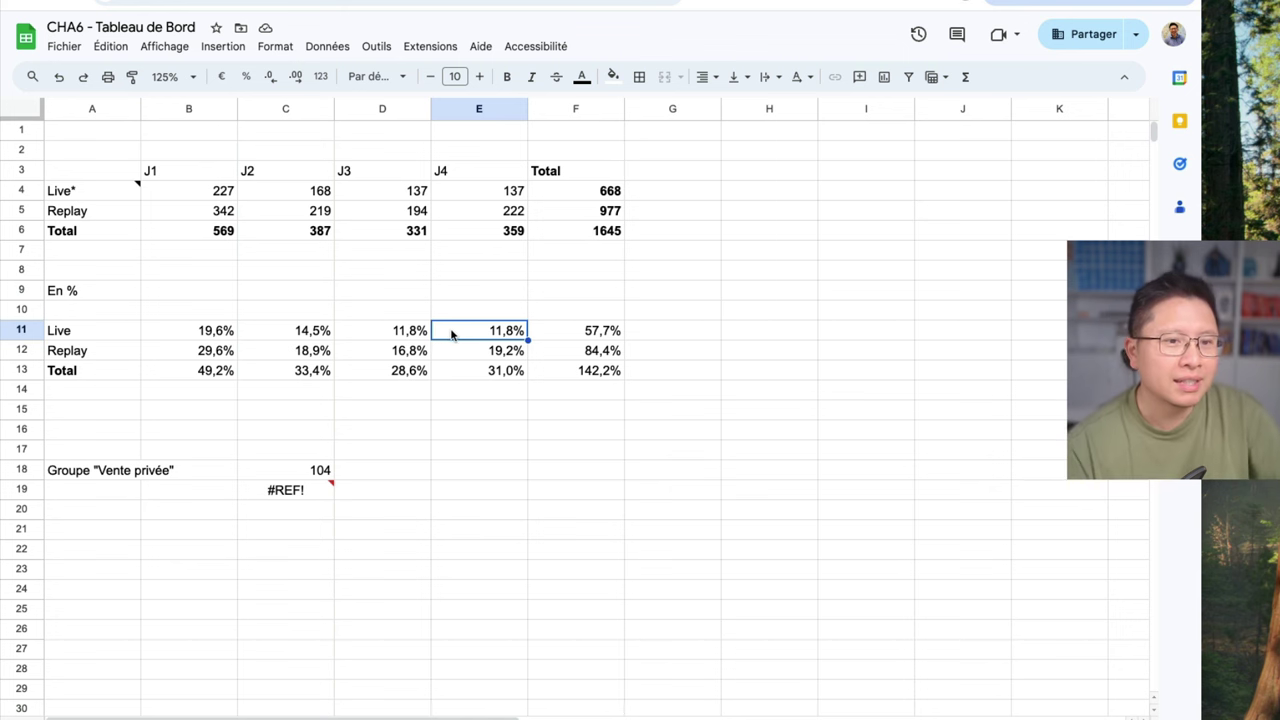
click(321, 470)
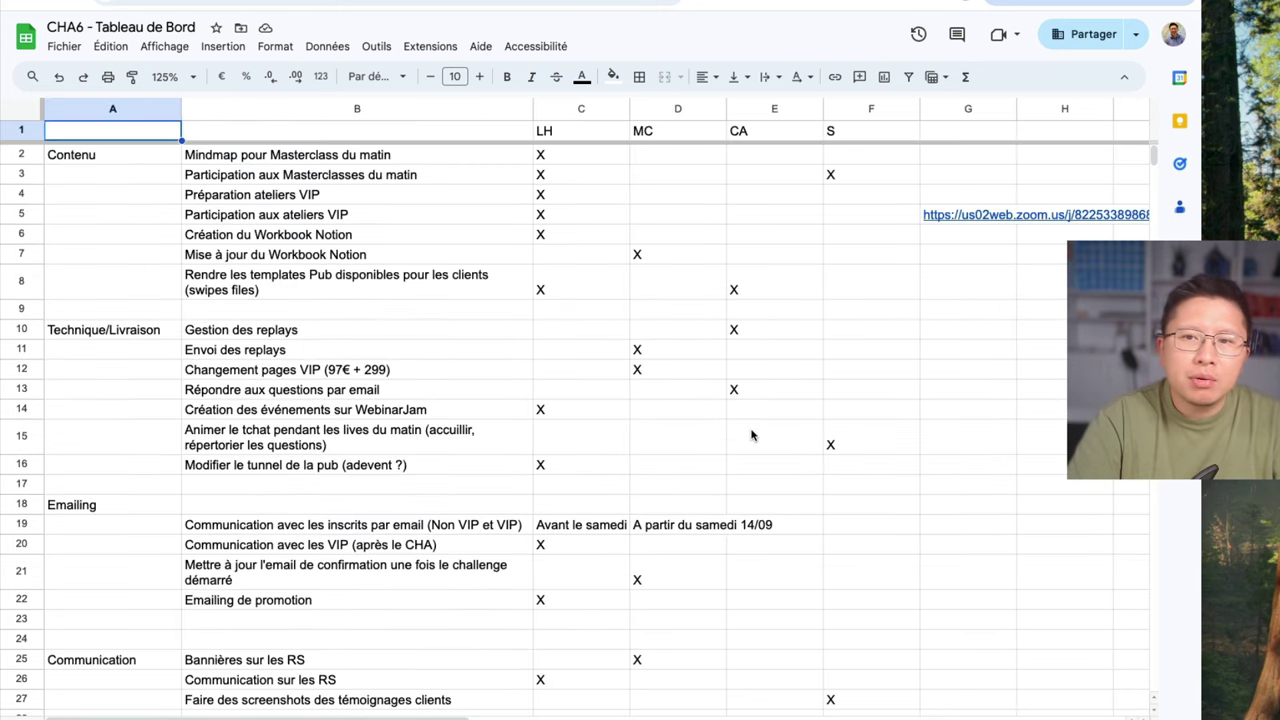
Look through the team task sheet from Contenu to Setting, checking who is assigned, including column S
scroll(752, 434, down, 5)
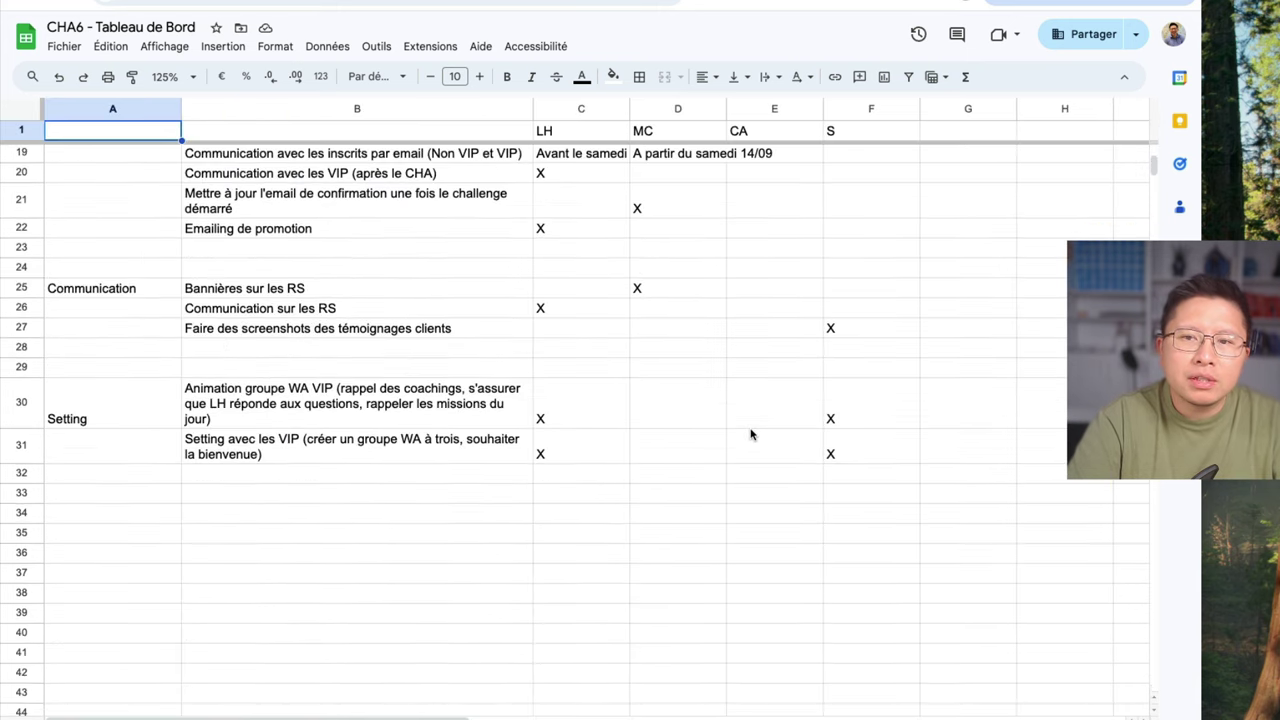
scroll(752, 434, up, 5)
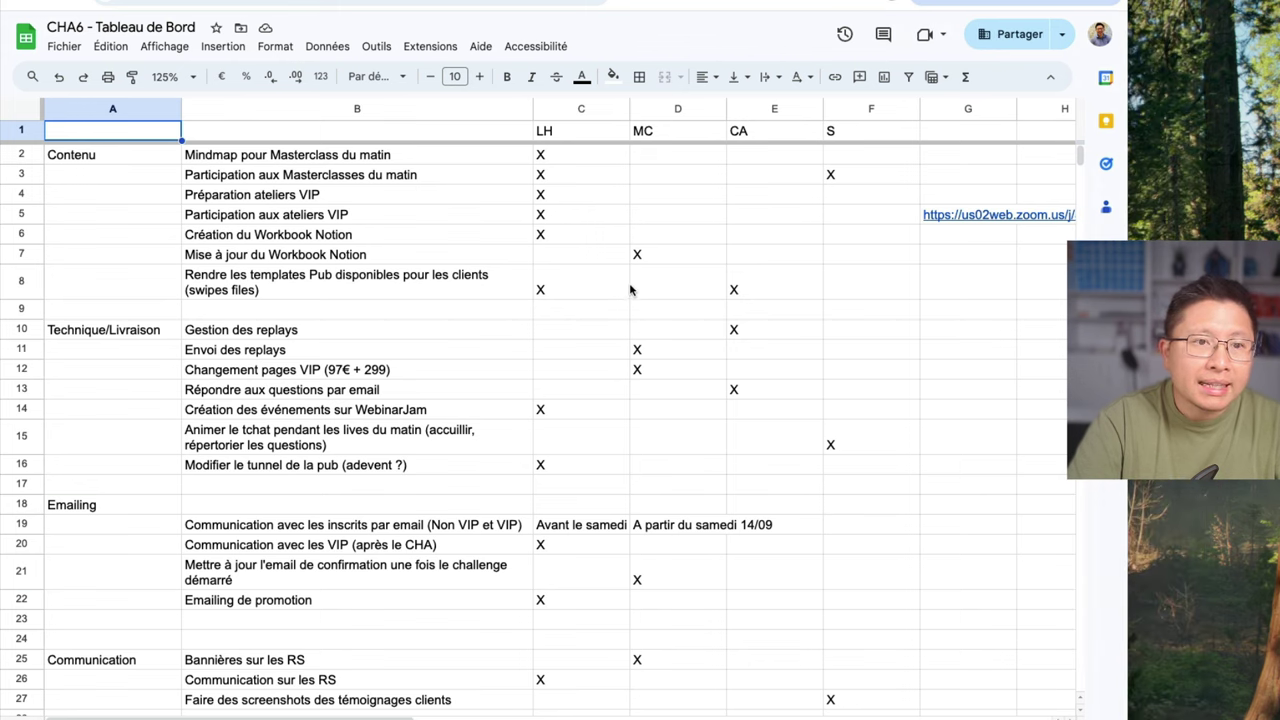
click(845, 132)
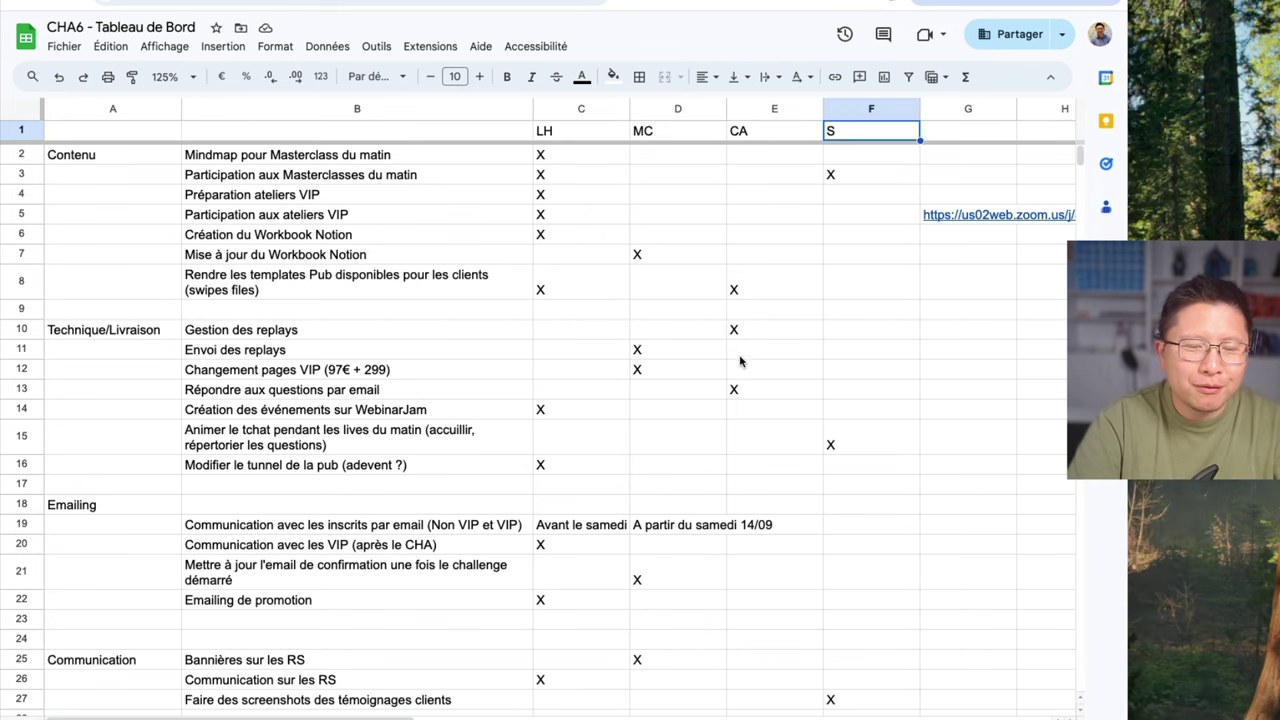
scroll(731, 365, down, 1)
scroll(731, 365, down, 5)
scroll(731, 363, up, 5)
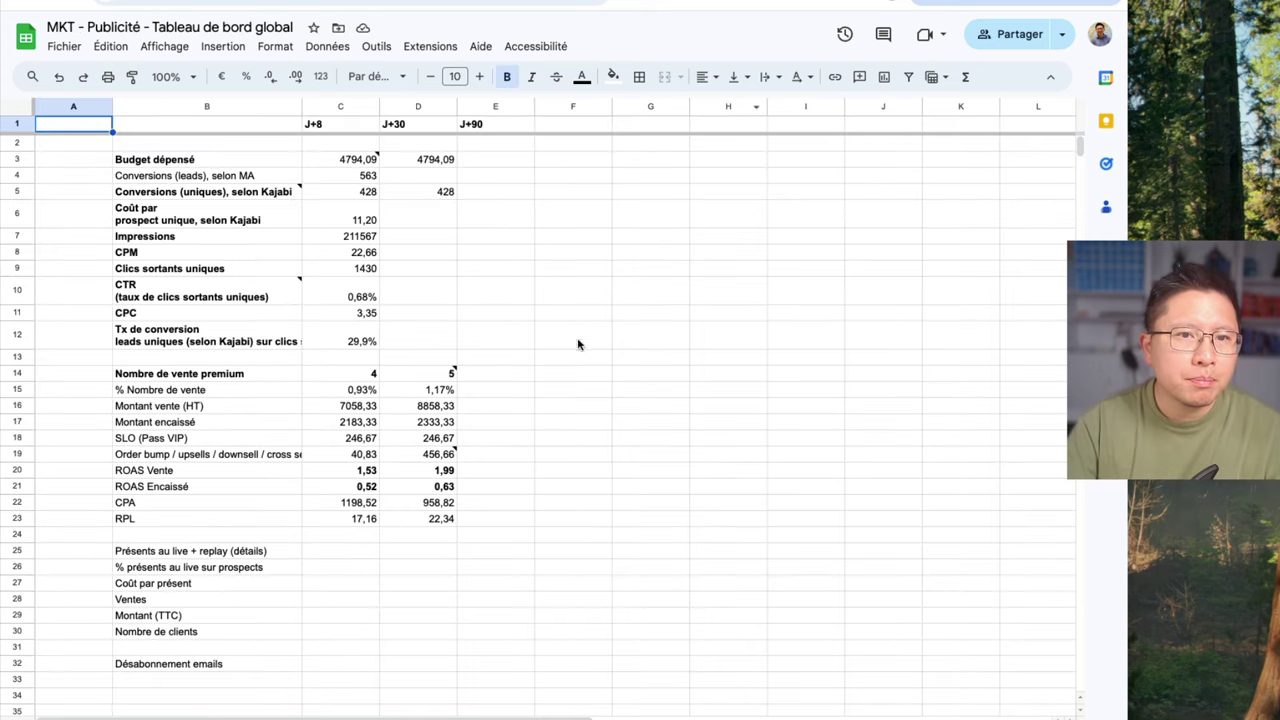
Set the zoom of the MKT - Publicité - Tableau de bord global spreadsheet to 125%
click(190, 74)
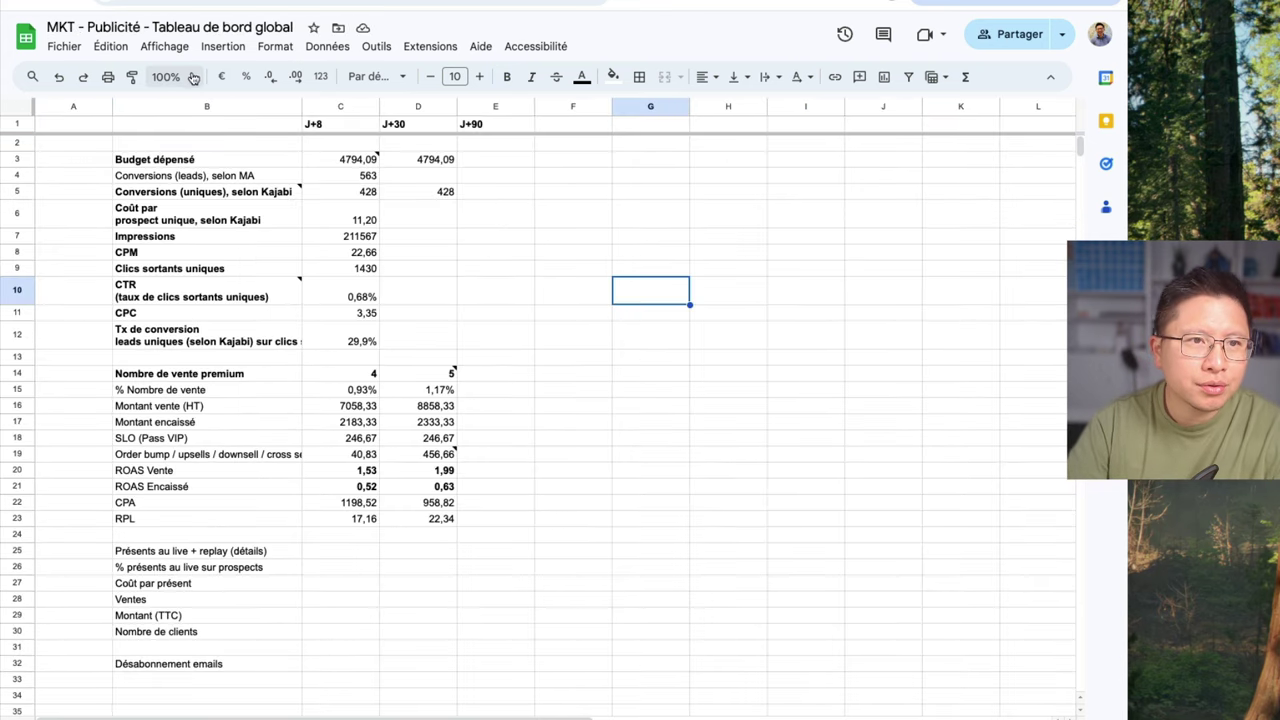
click(188, 199)
Read the note attached to the J+8 Budget dépensé value
click(618, 285)
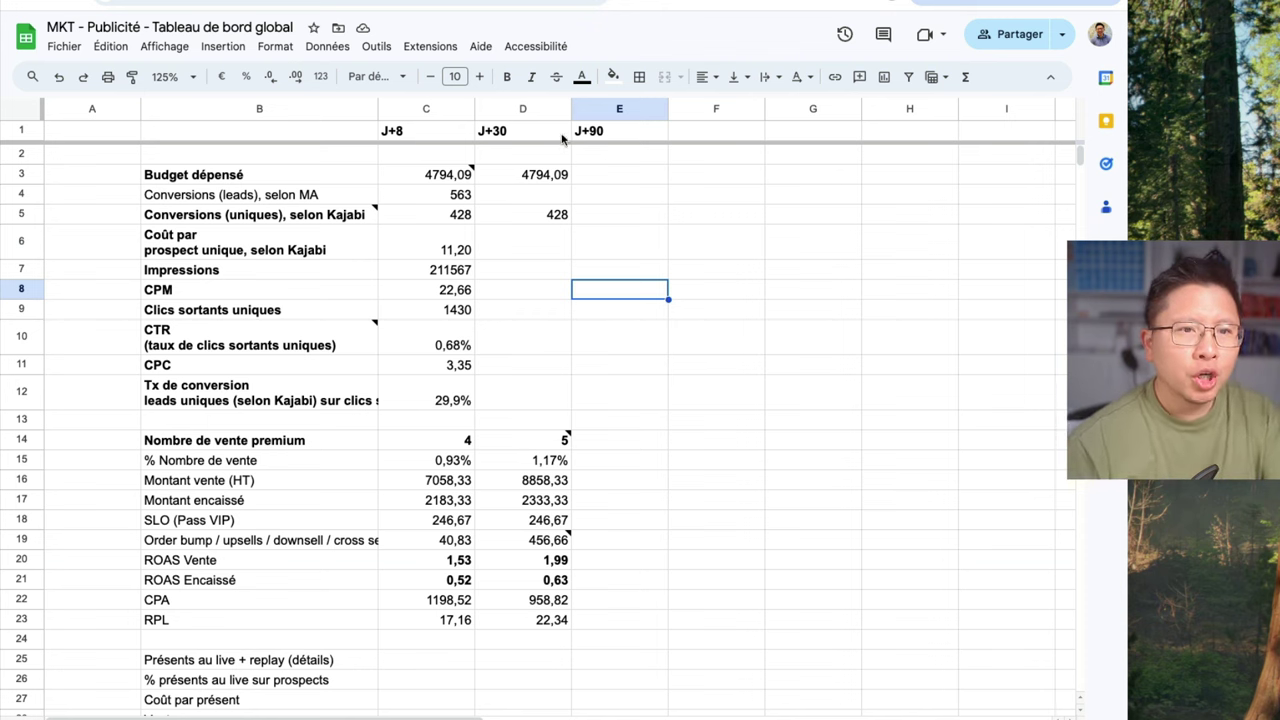
click(463, 179)
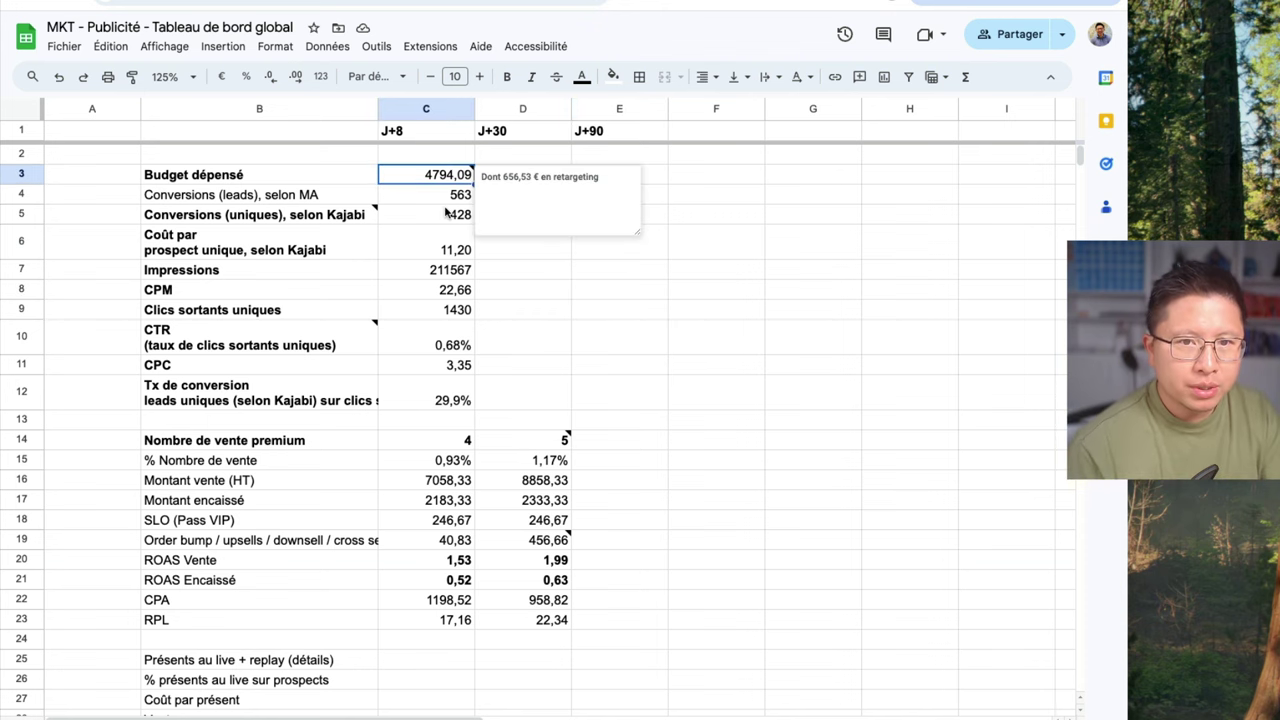
click(643, 285)
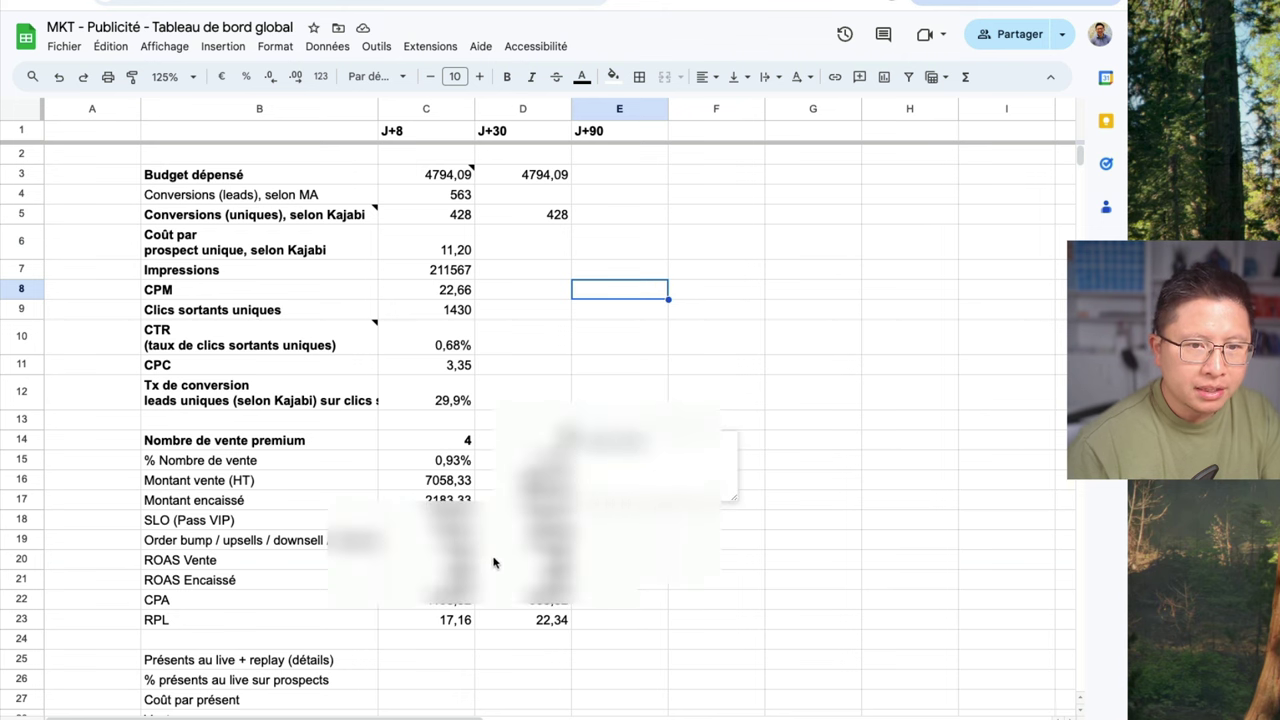
Examine the J+8 ROAS Vente and ROAS Encaissé figures alongside Montant vente (HT) and Montant encaissé
click(646, 656)
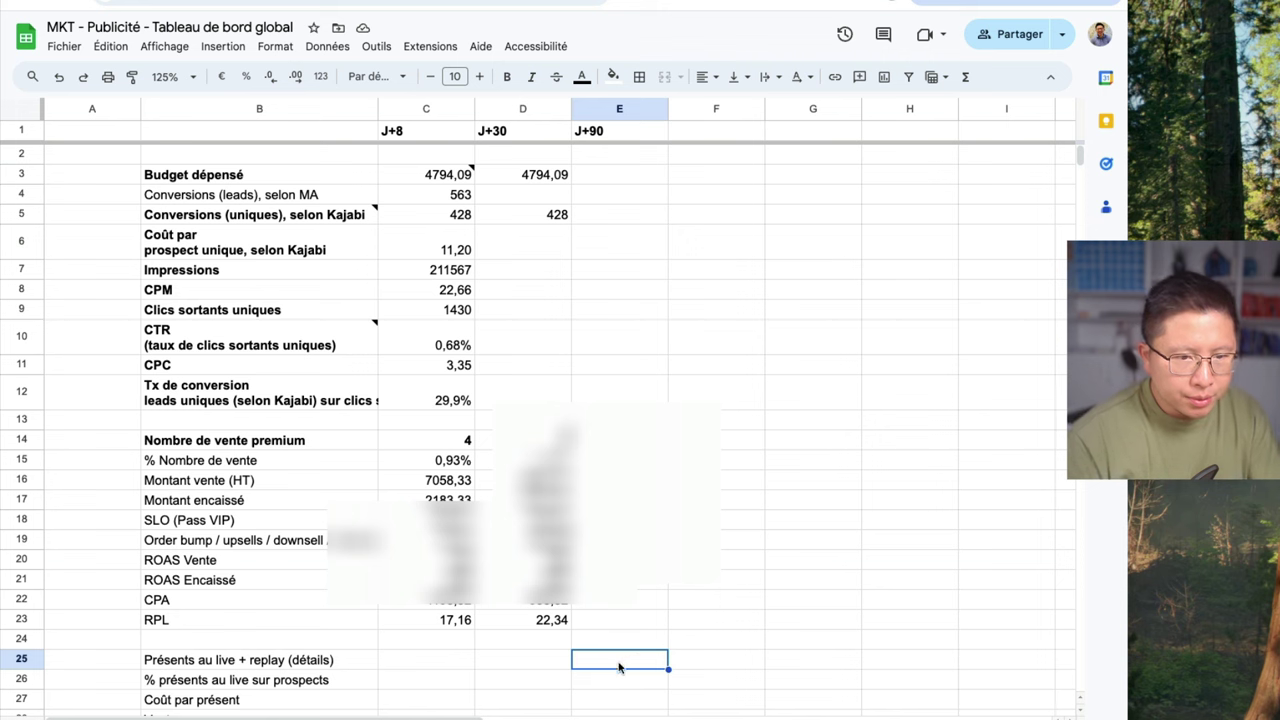
click(424, 565)
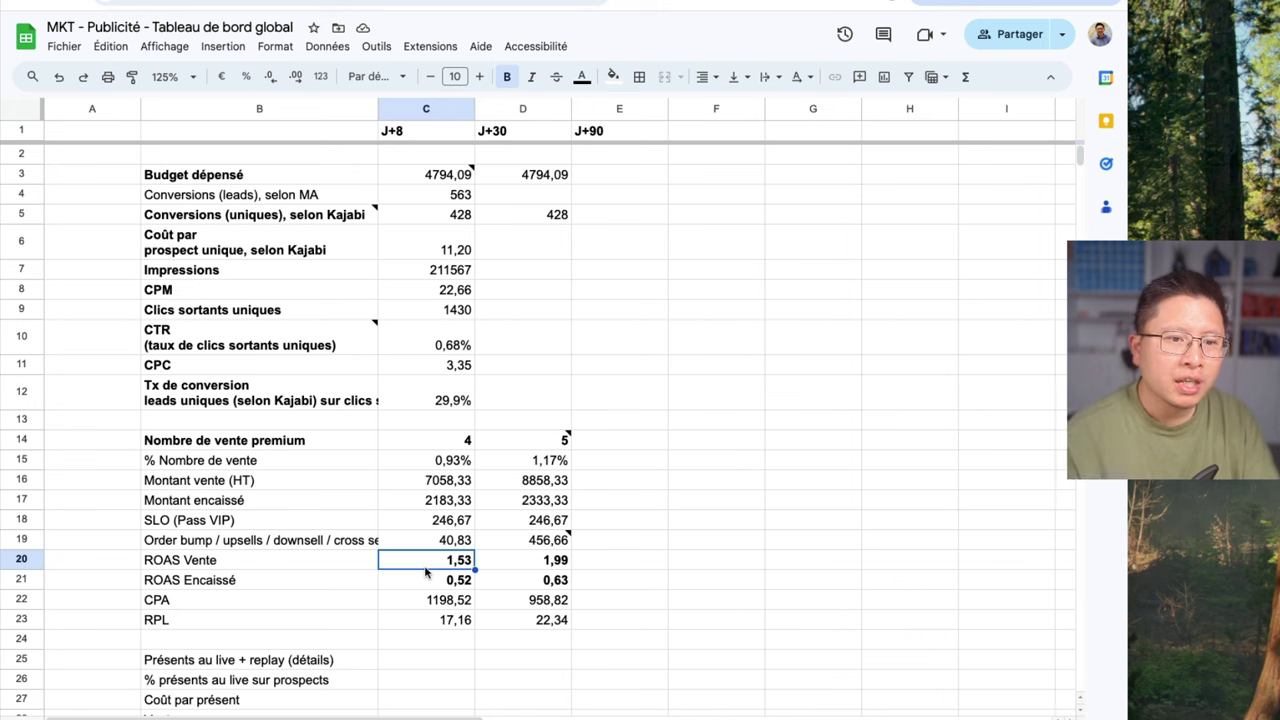
click(427, 587)
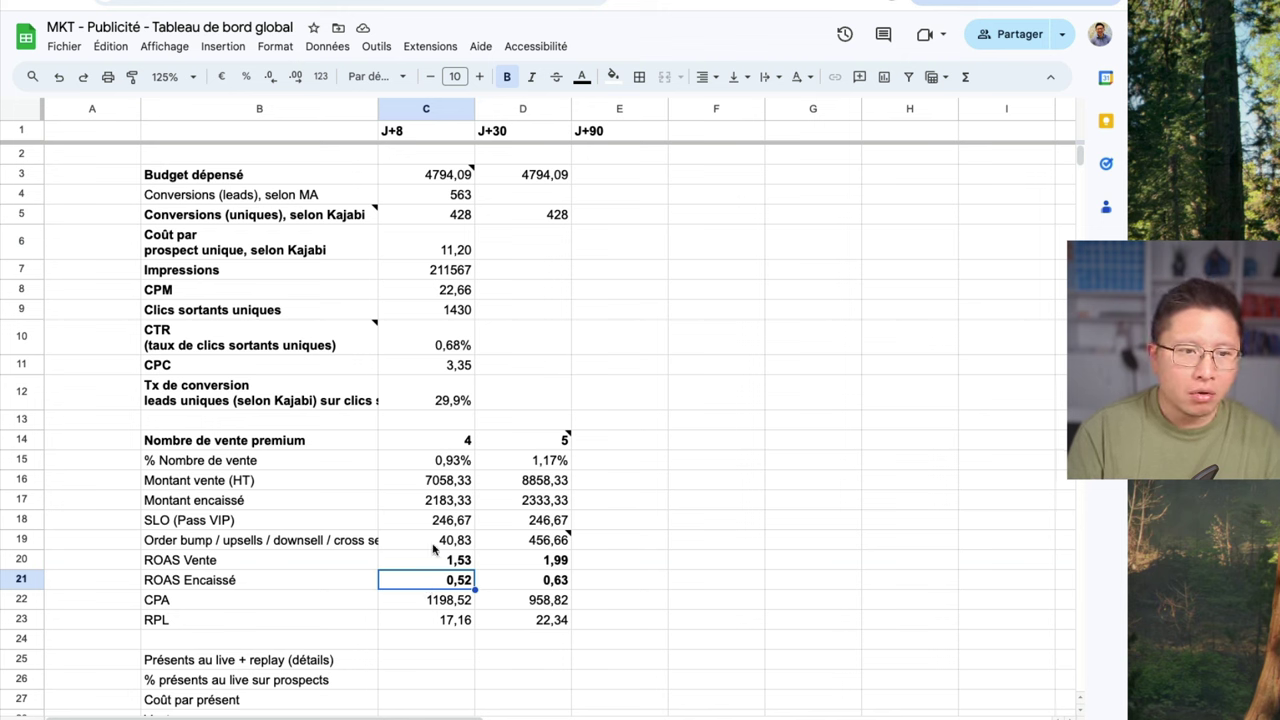
click(441, 487)
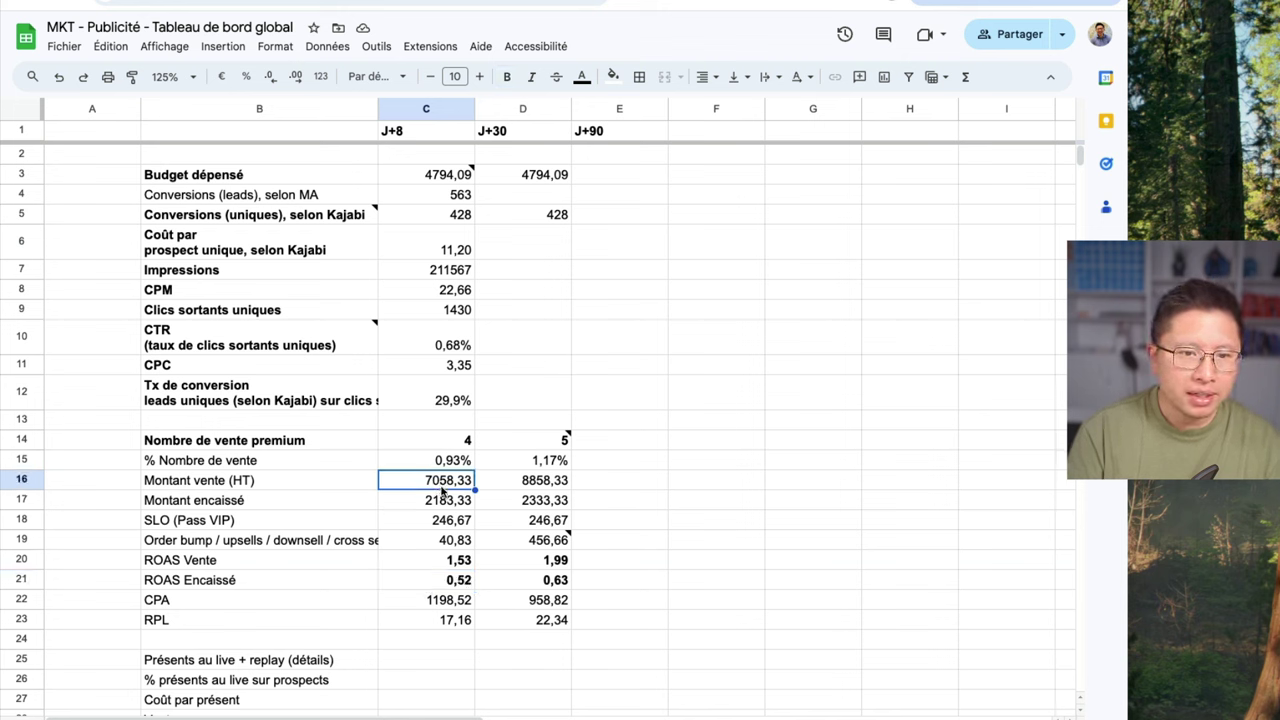
click(442, 502)
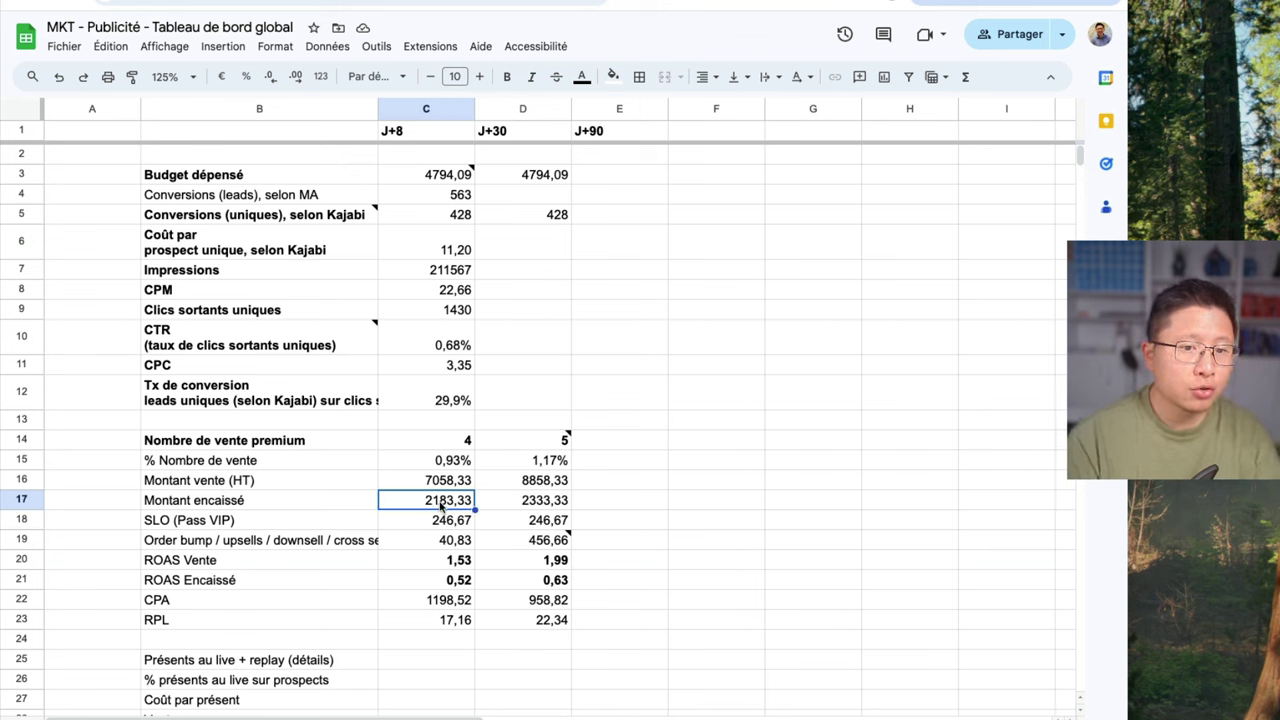
click(435, 564)
click(434, 582)
click(437, 566)
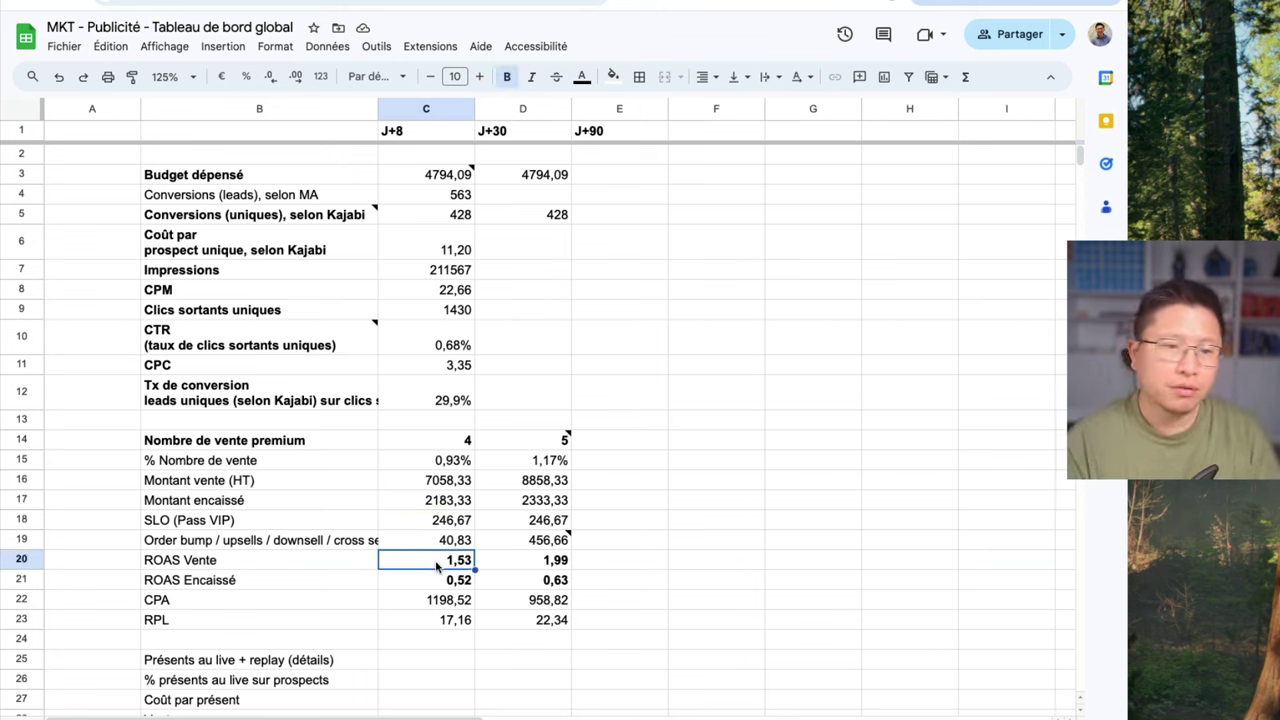
click(441, 588)
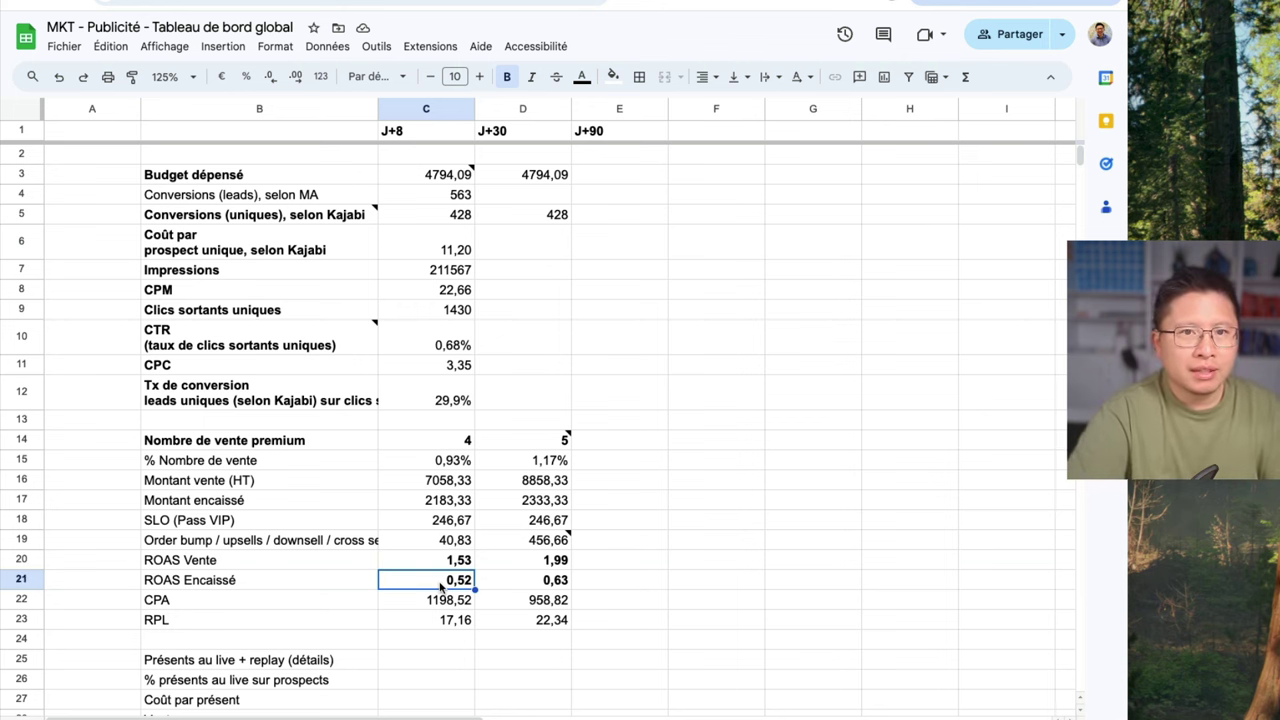
Examine the J+30 ROAS Vente and ROAS Encaissé, plus the J+8 cost per unique prospect according to Kajabi
click(531, 569)
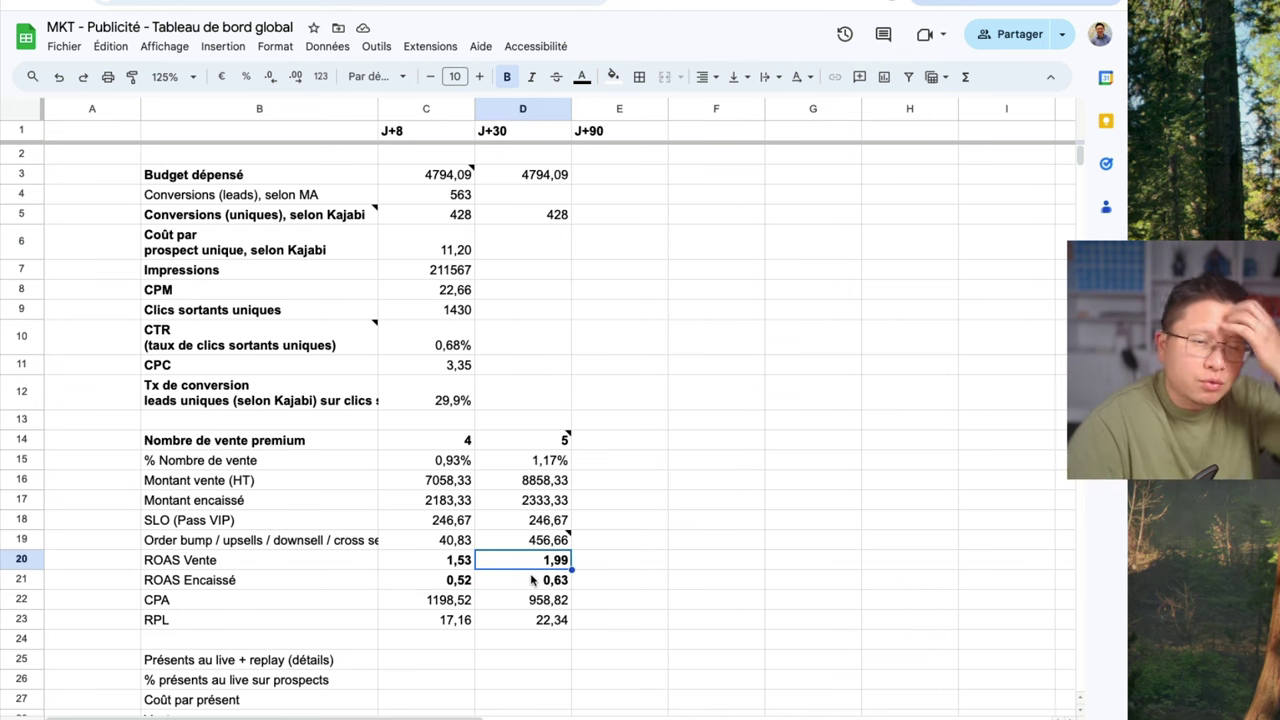
click(563, 582)
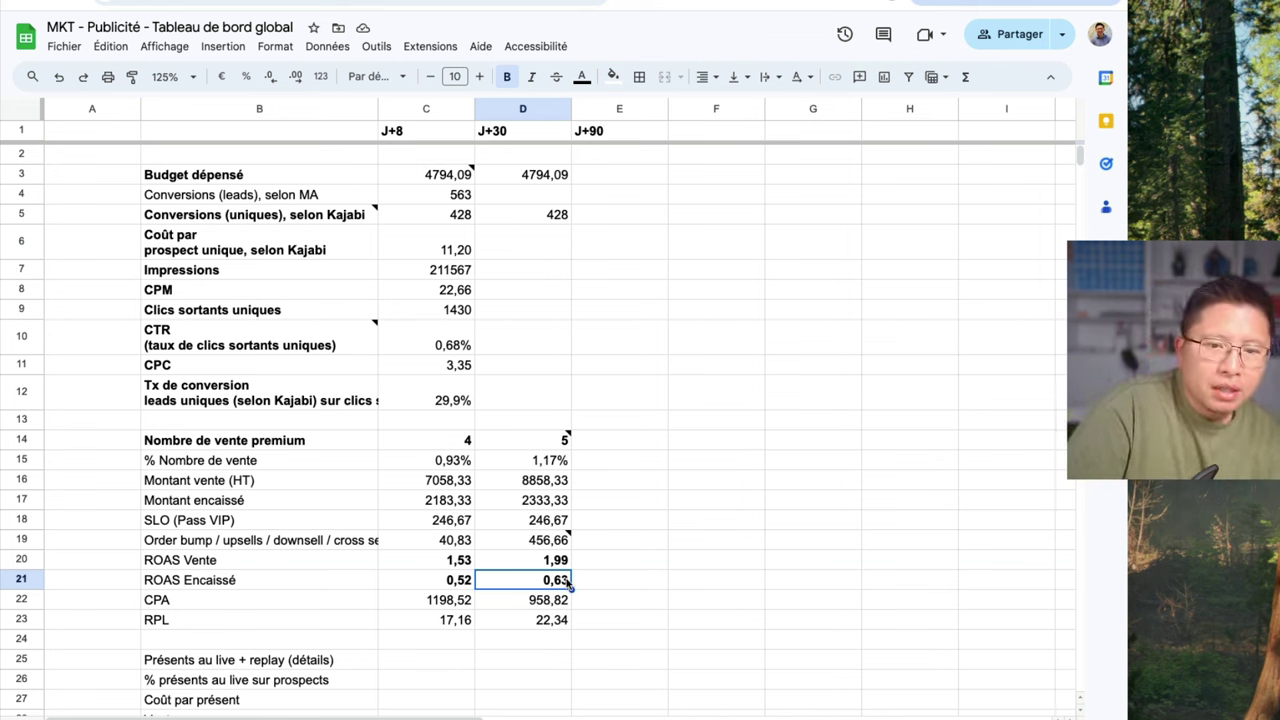
click(558, 567)
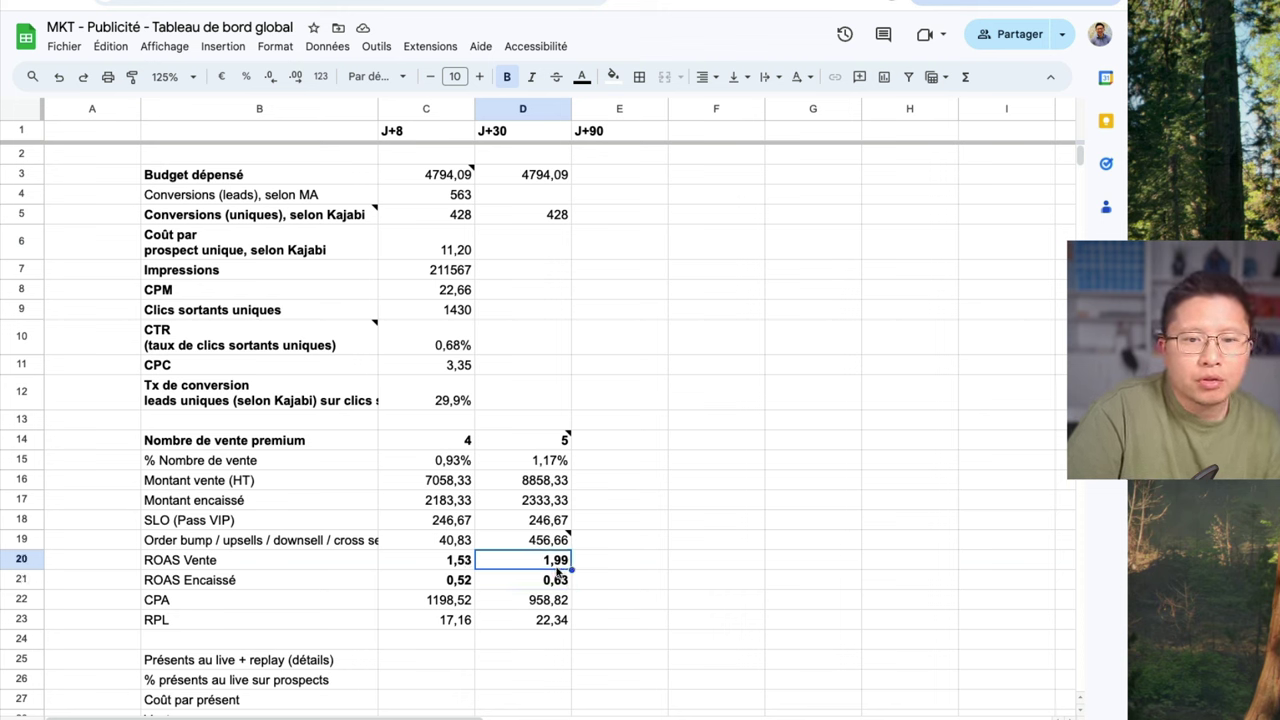
click(555, 586)
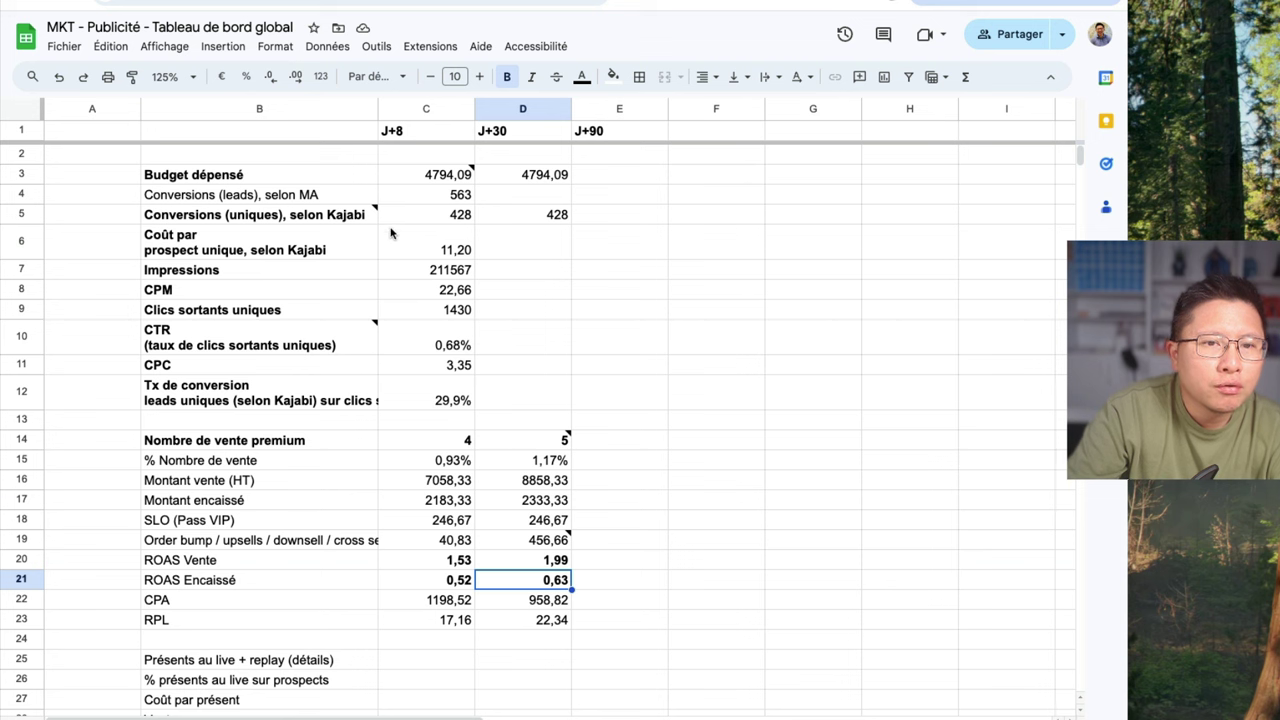
click(416, 246)
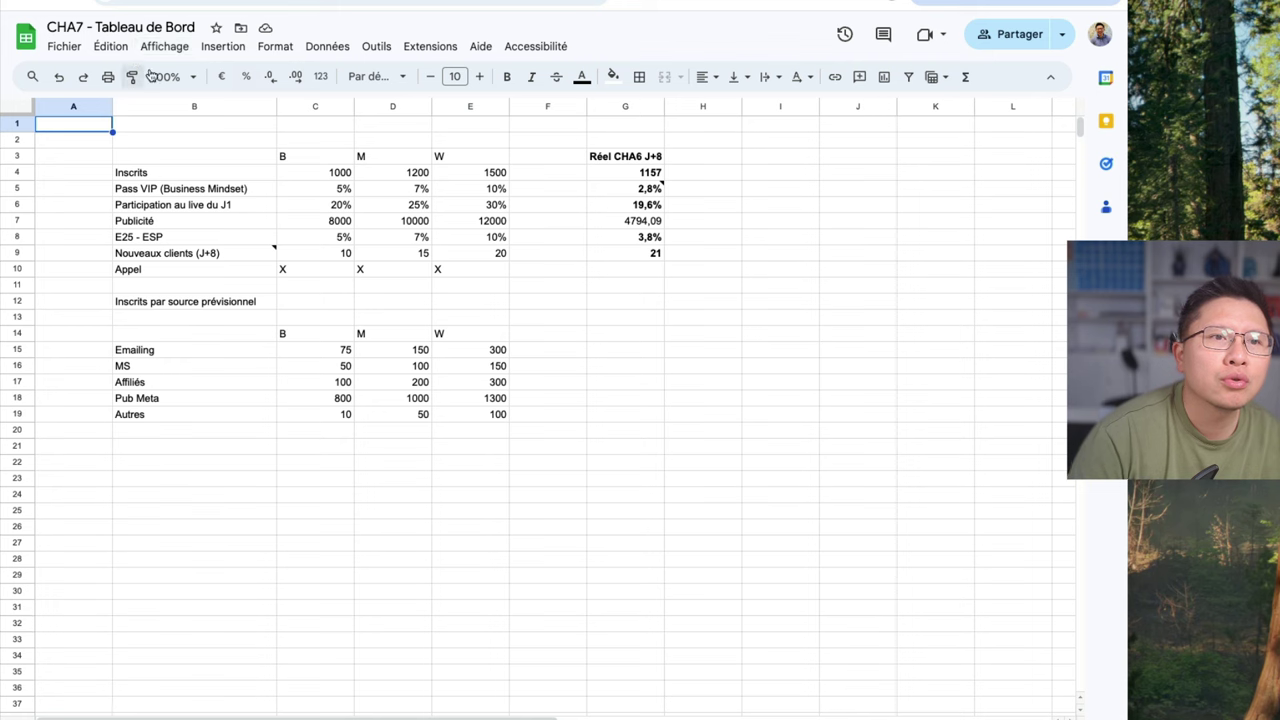
Set the zoom of the CHA7 - Tableau de Bord spreadsheet to 125%
click(183, 76)
click(170, 203)
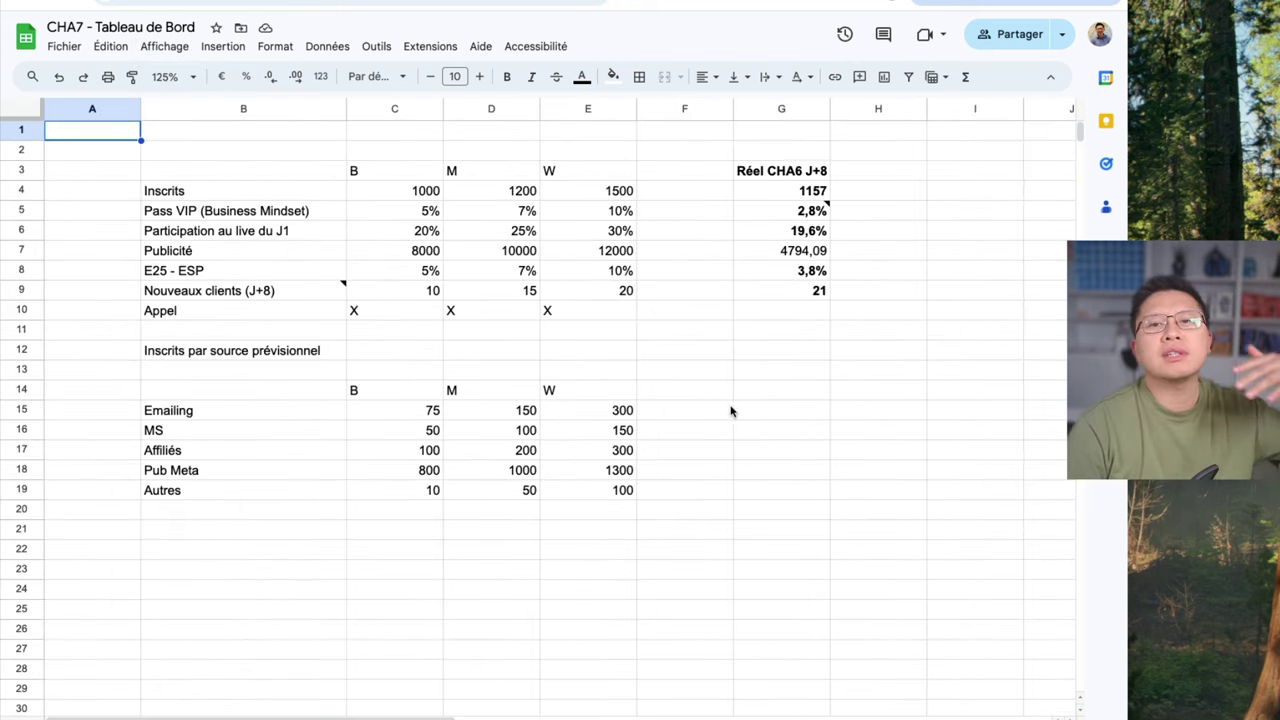
click(826, 409)
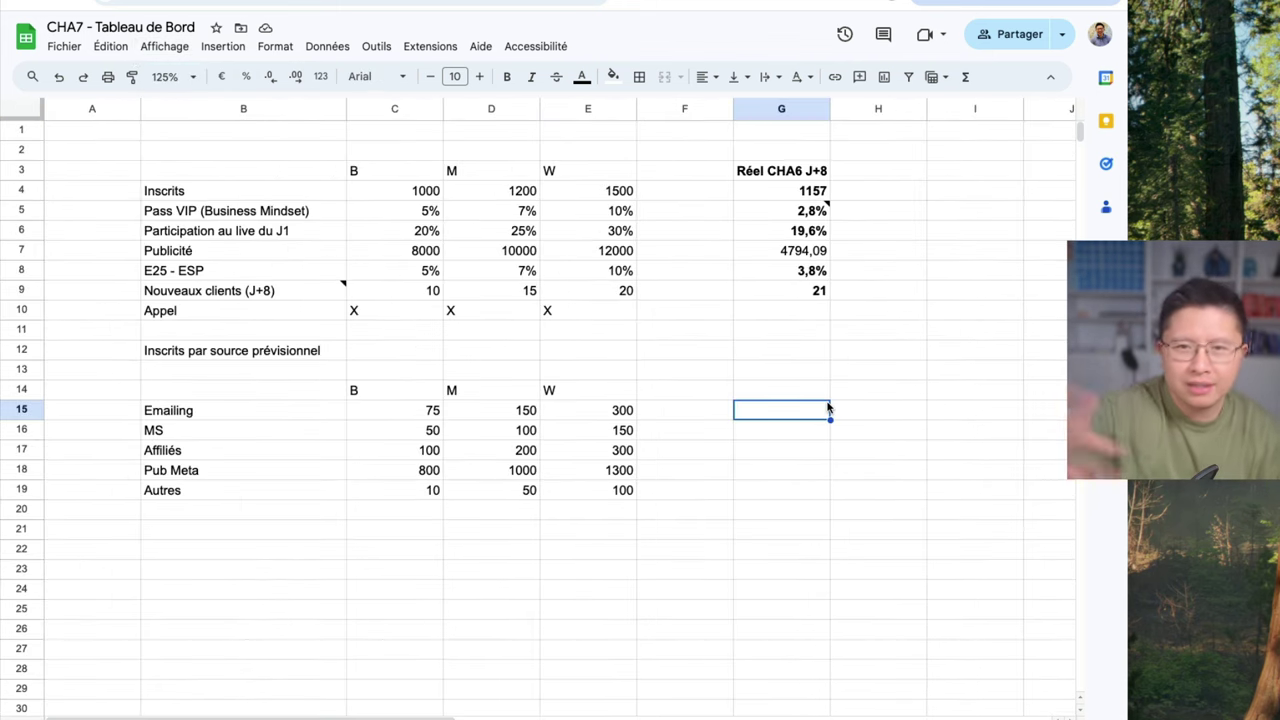
Review the CHA7 Inscrits objectives across the B, M and W scenarios
drag(438, 211, 437, 198)
click(436, 196)
click(479, 200)
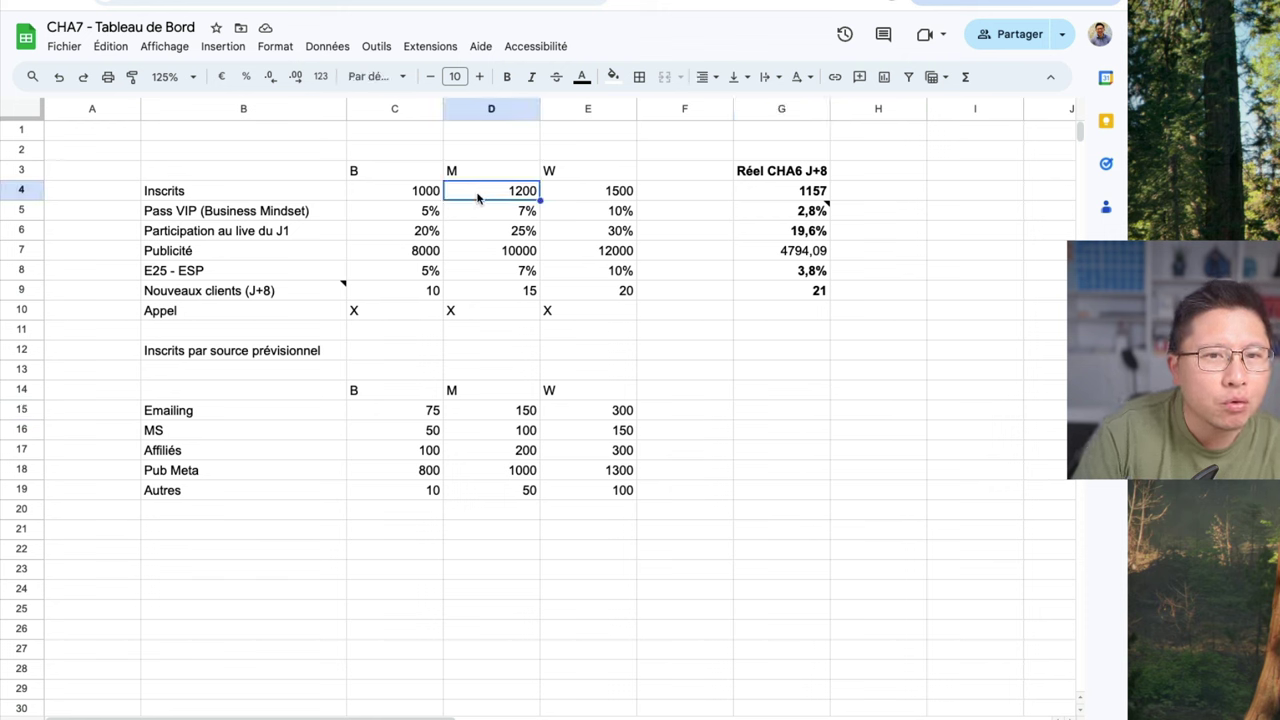
click(575, 197)
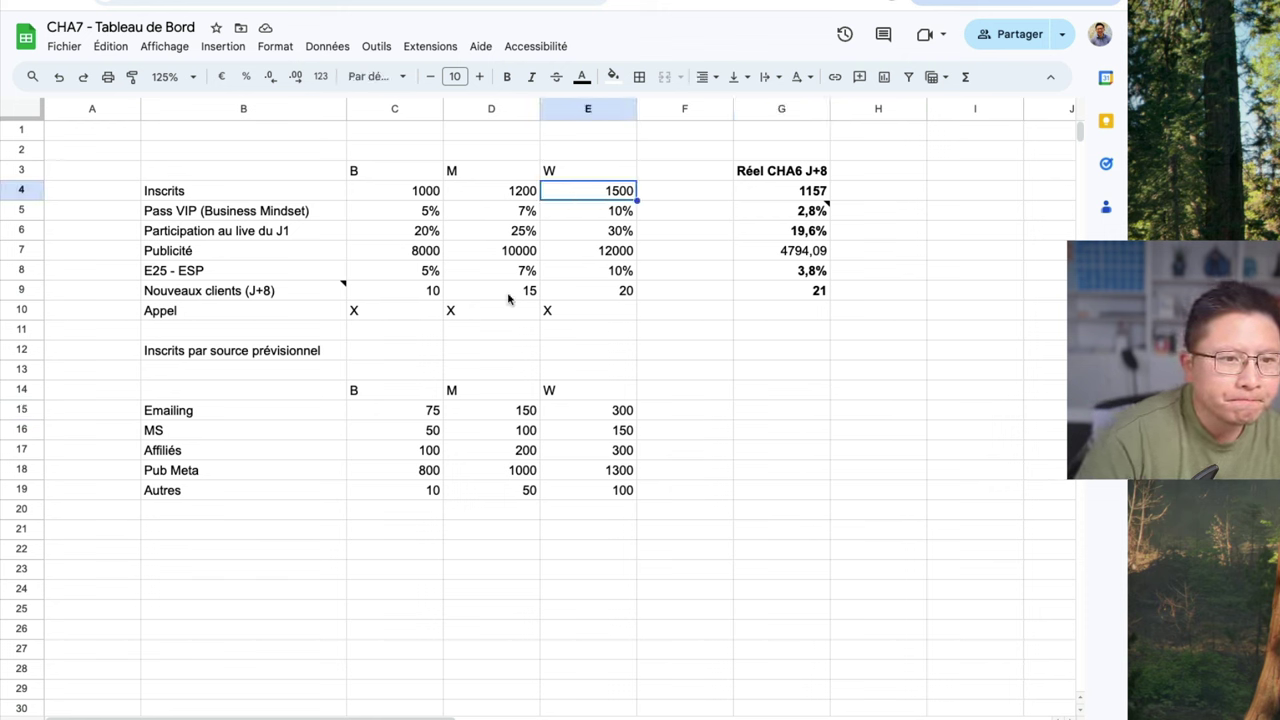
Review the forecast registrations by source for Pub Meta, Emailing, MS and Affiliés, comparing the B, M and W scenarios for Pub Meta
click(408, 477)
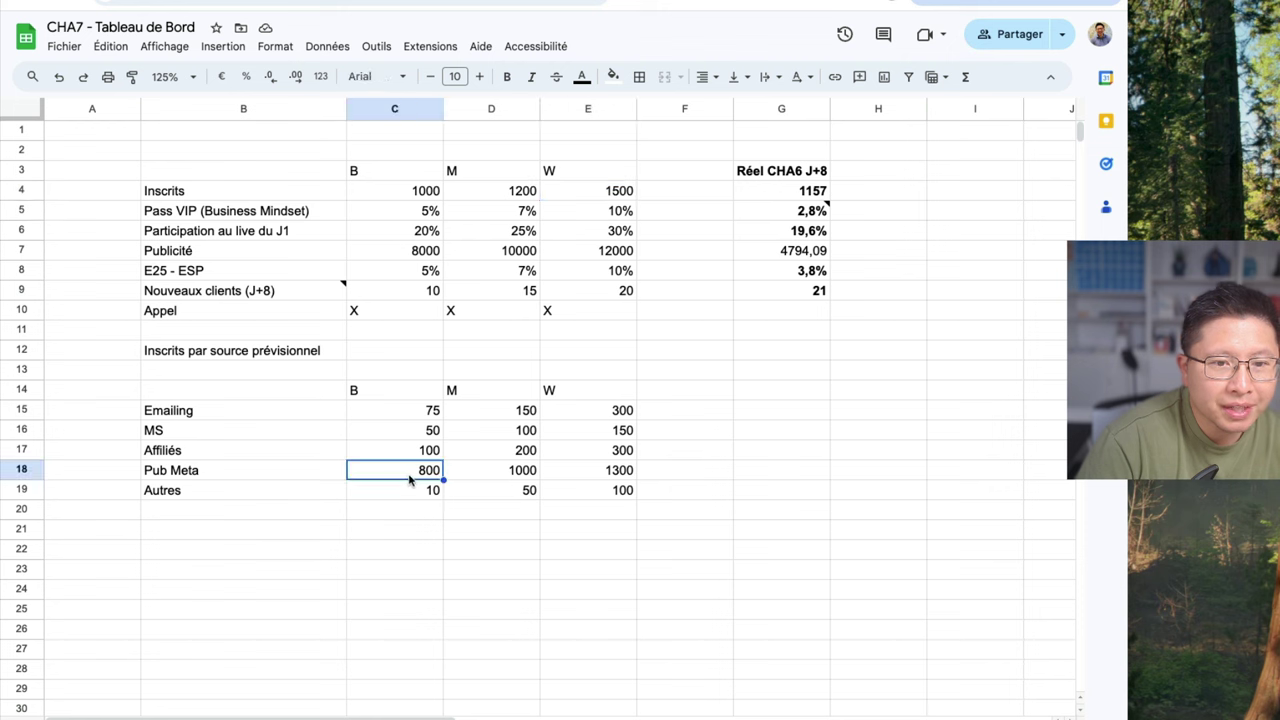
click(505, 476)
click(591, 476)
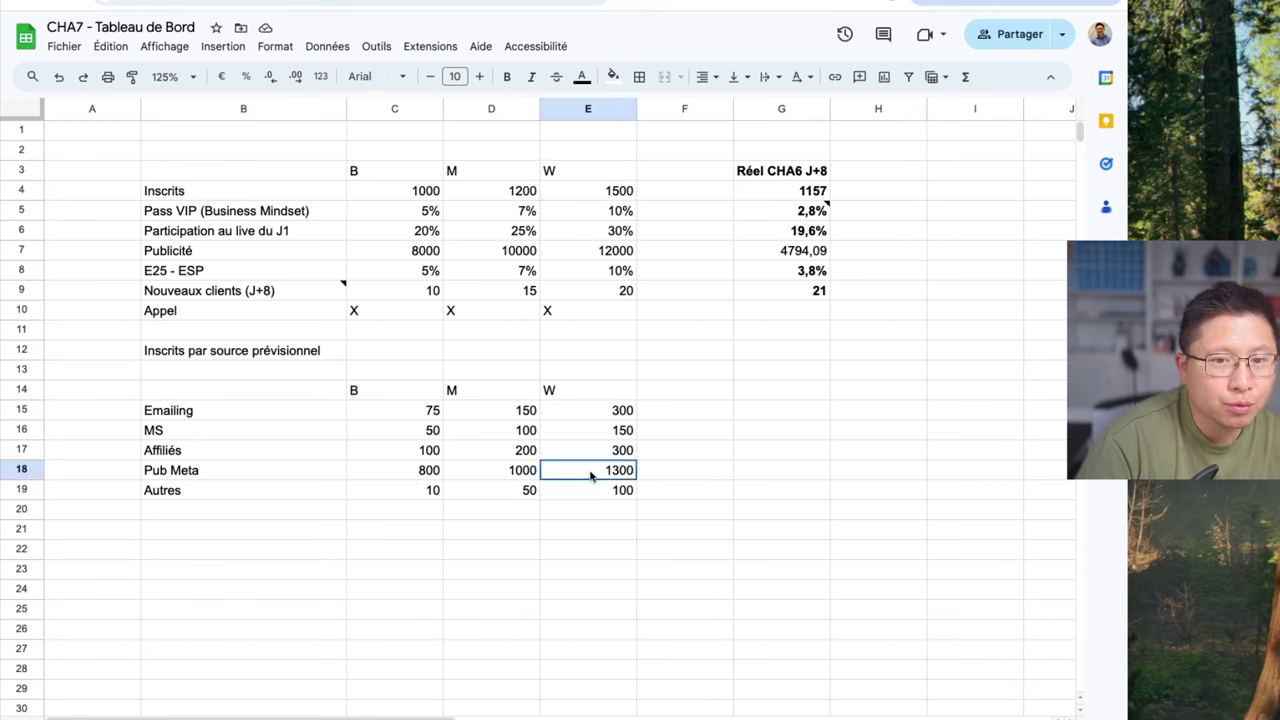
click(423, 479)
click(407, 421)
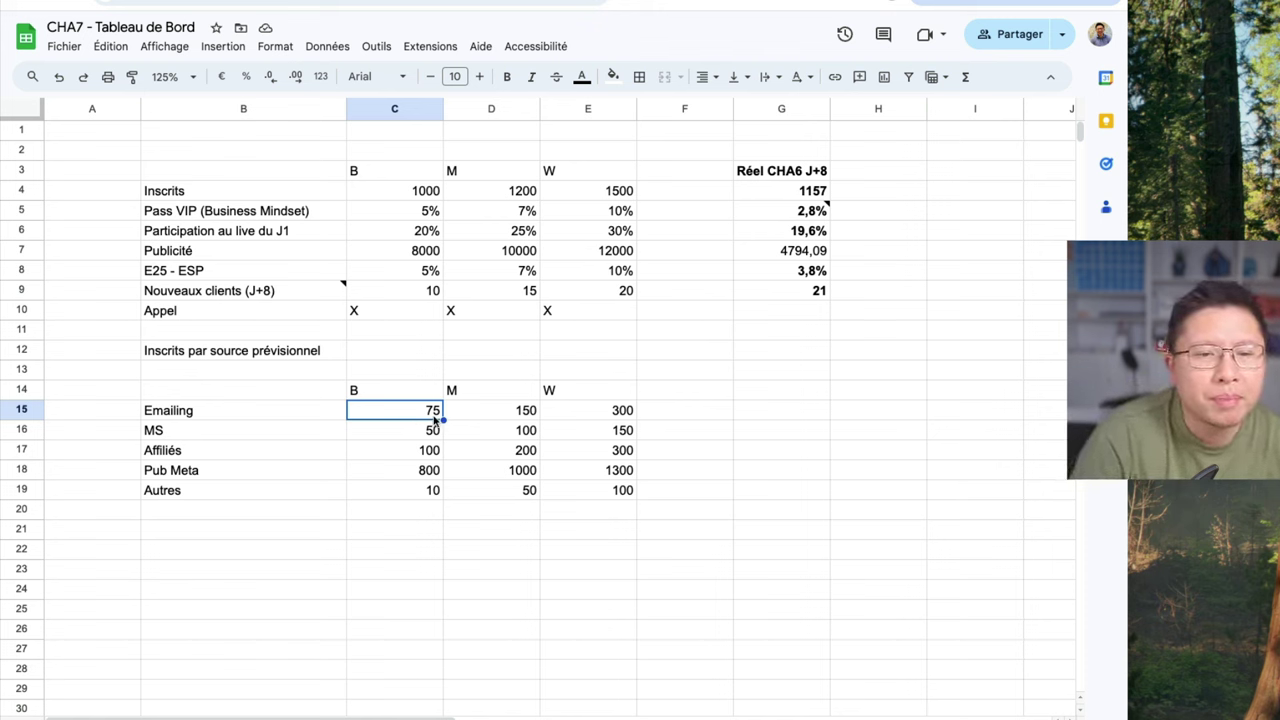
click(468, 417)
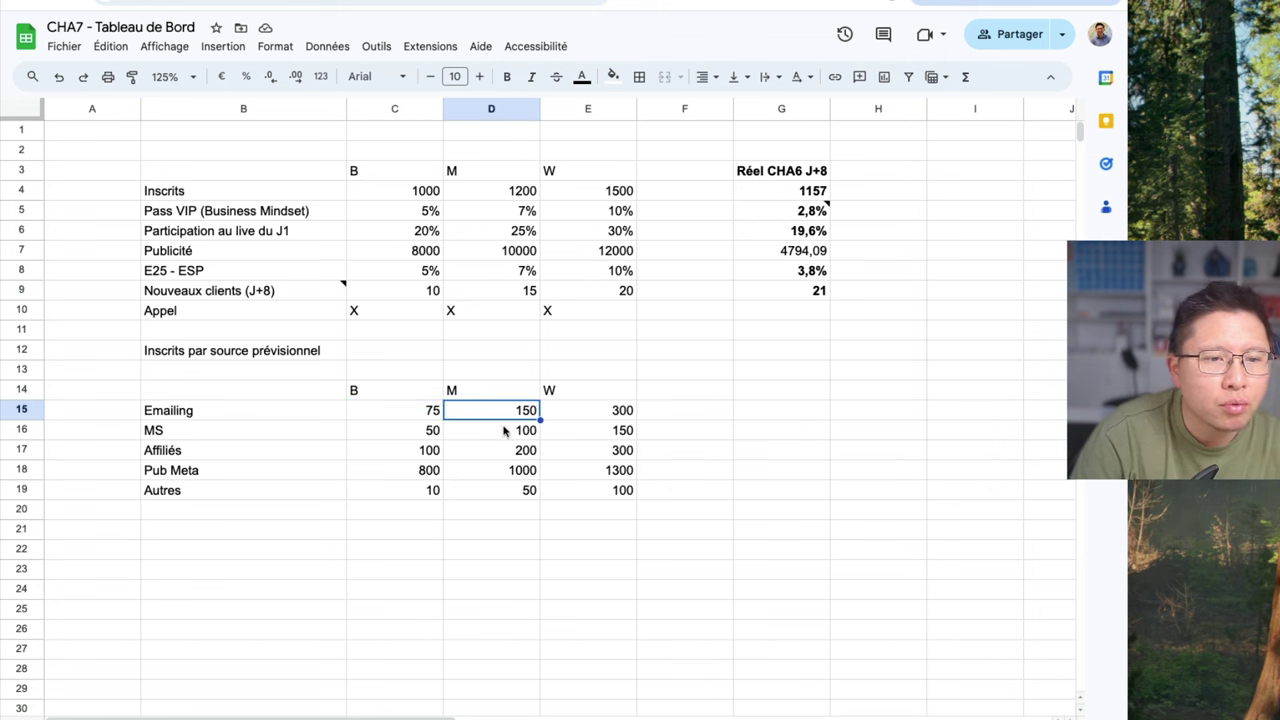
click(424, 434)
click(422, 452)
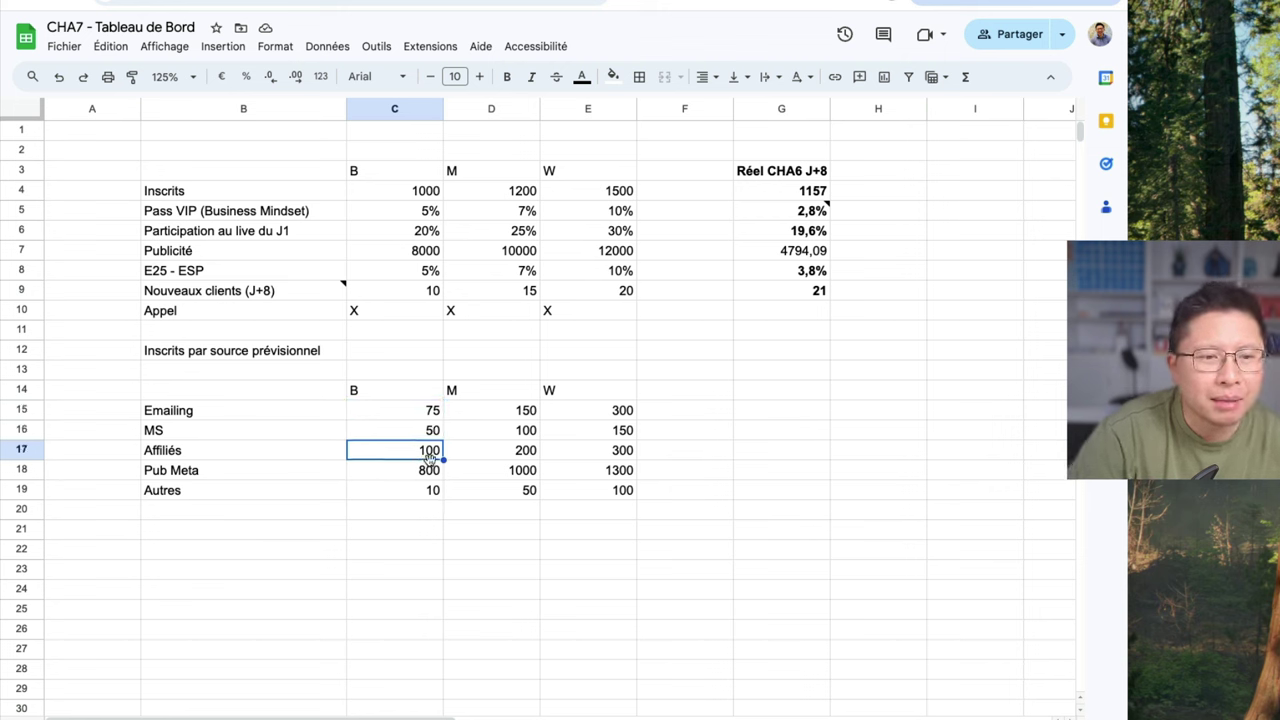
click(428, 472)
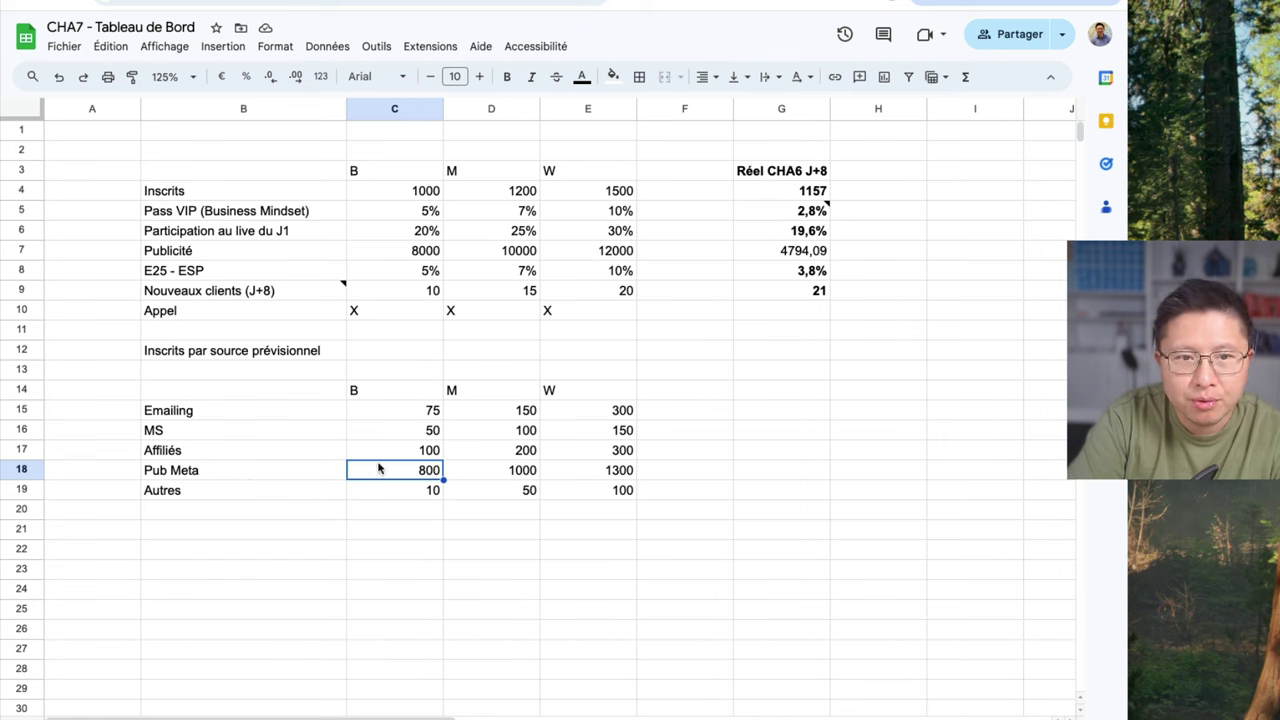
Review the Publicité budgets planned for the B, M and W scenarios
click(430, 258)
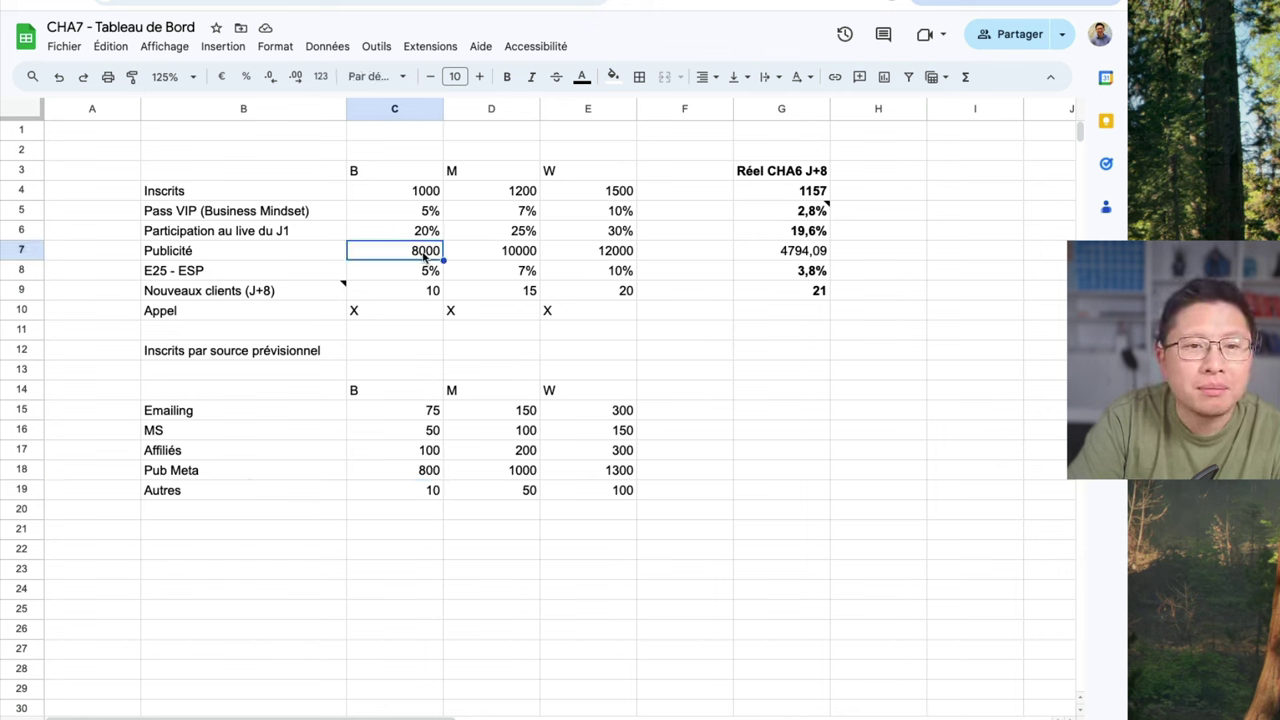
click(465, 256)
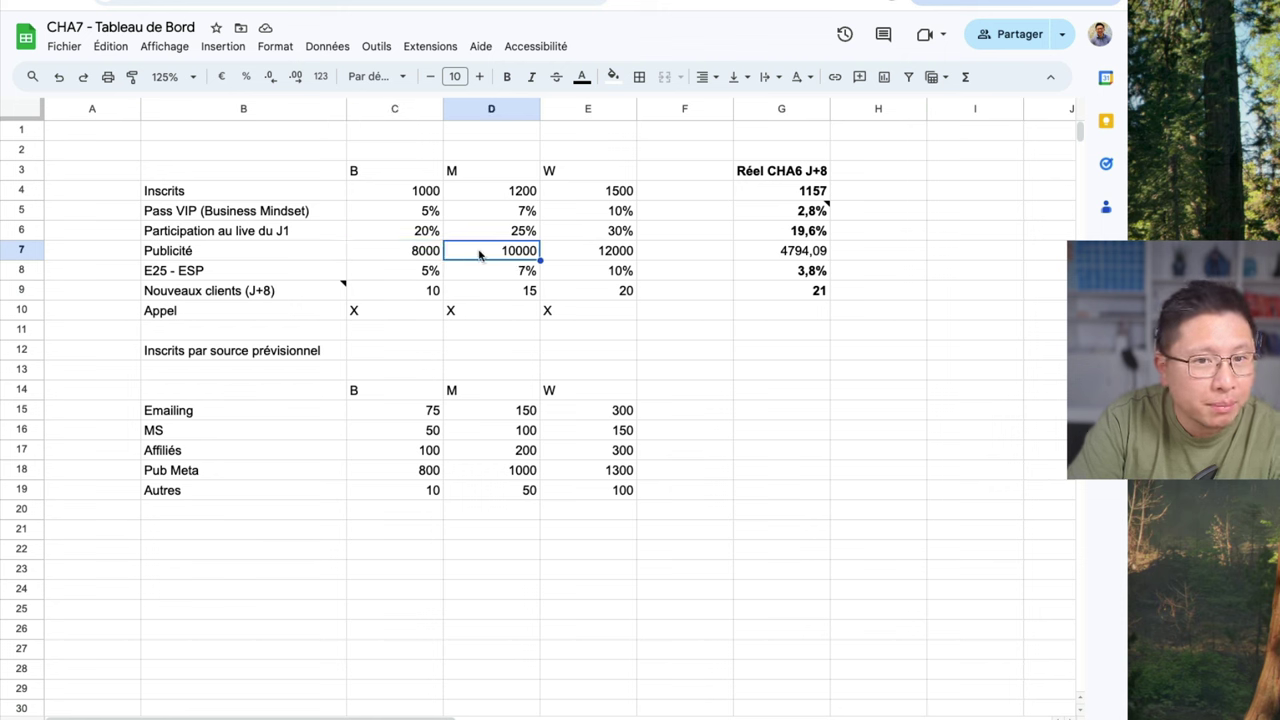
click(590, 259)
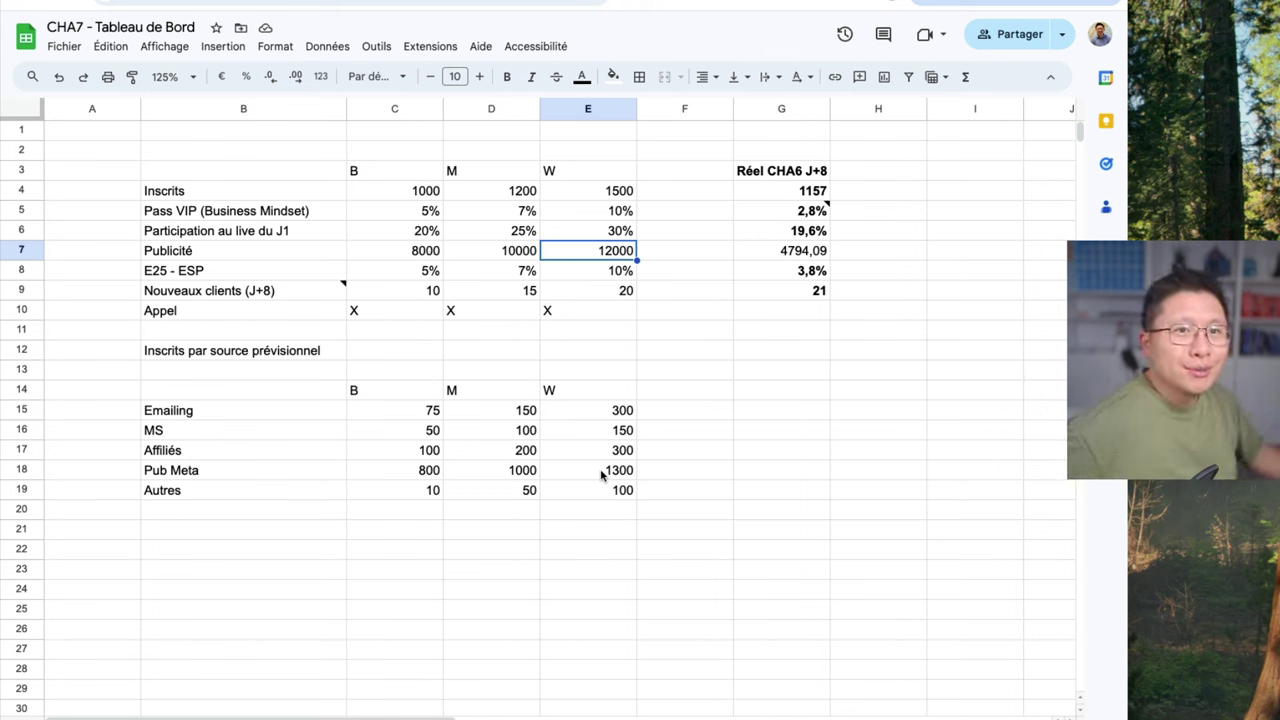
right_click(603, 475)
click(634, 390)
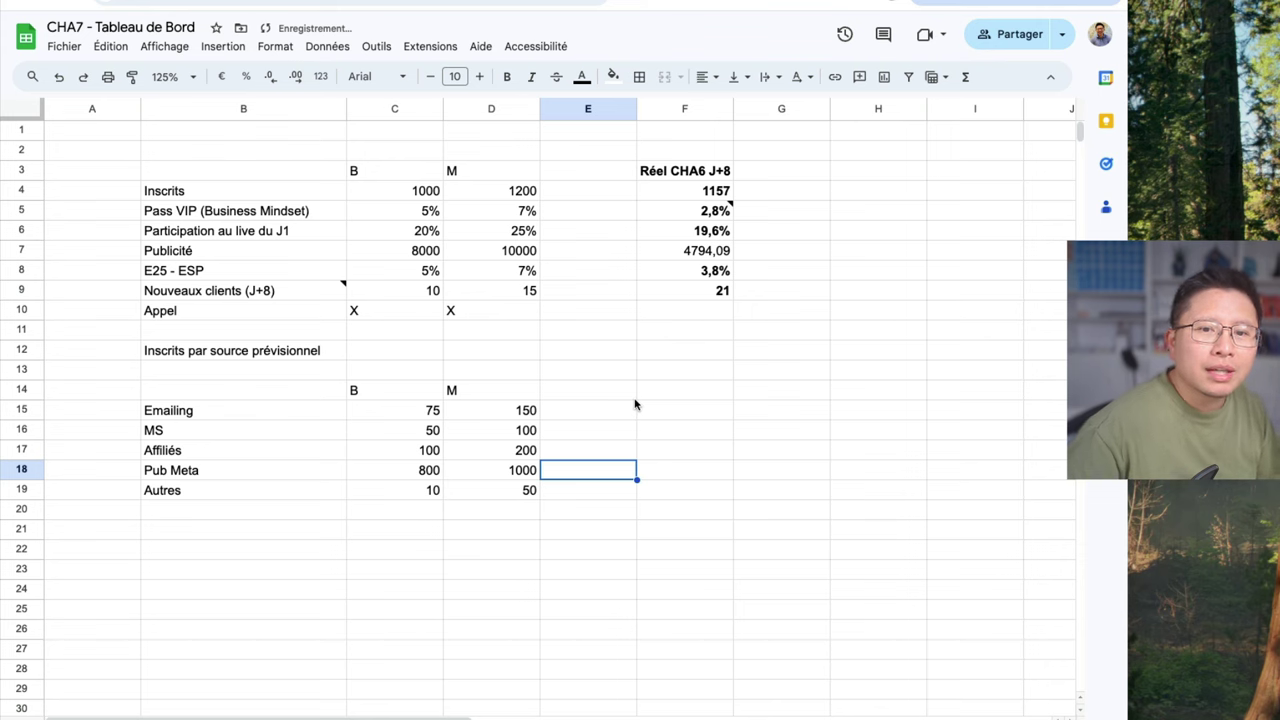
key(ctrl+z)
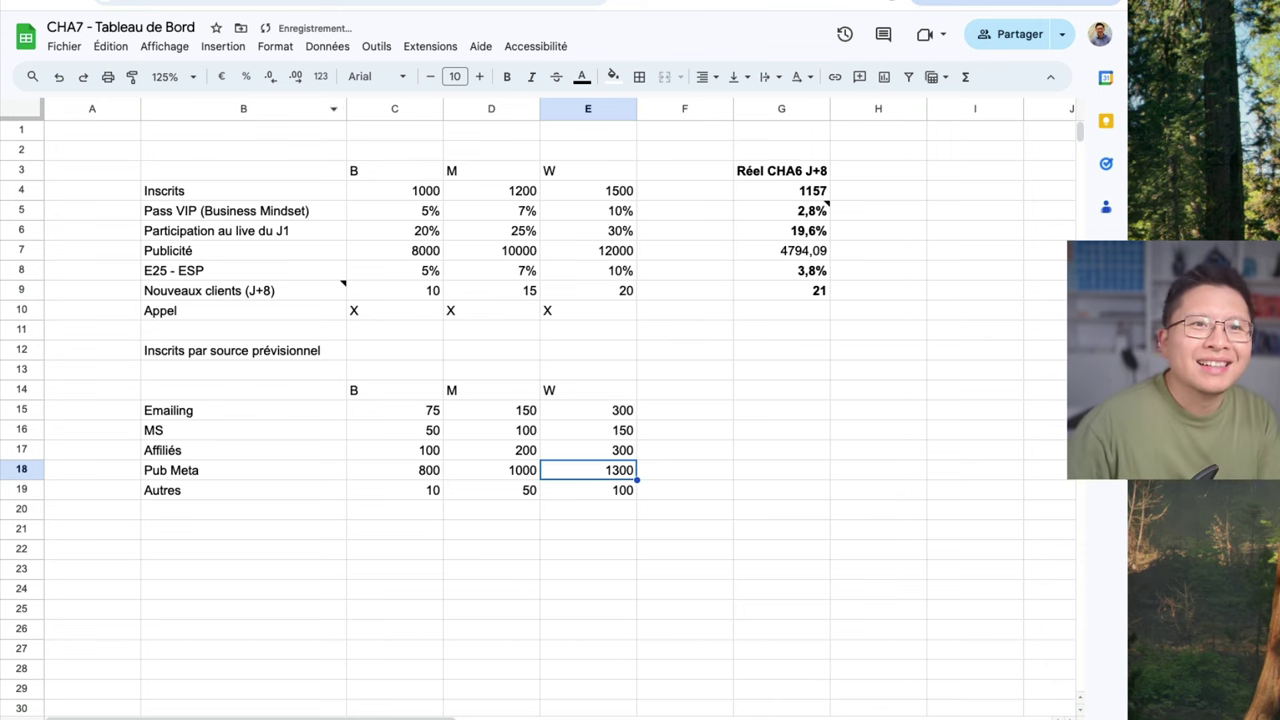
Switch to the challenge's registration page and highlight the heading "CRÉER SON OFFRE D'ACCOMPAGNEMENT" while reading it
key(ctrl+Tab)
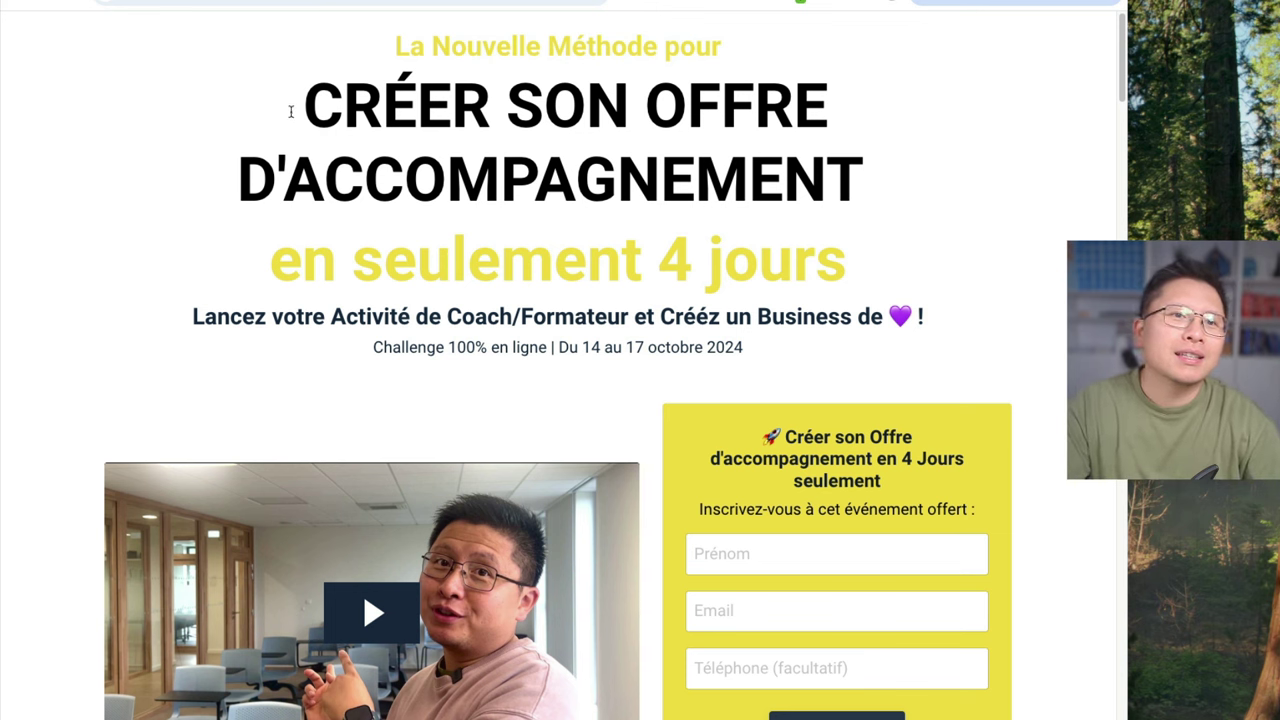
drag(291, 110, 862, 185)
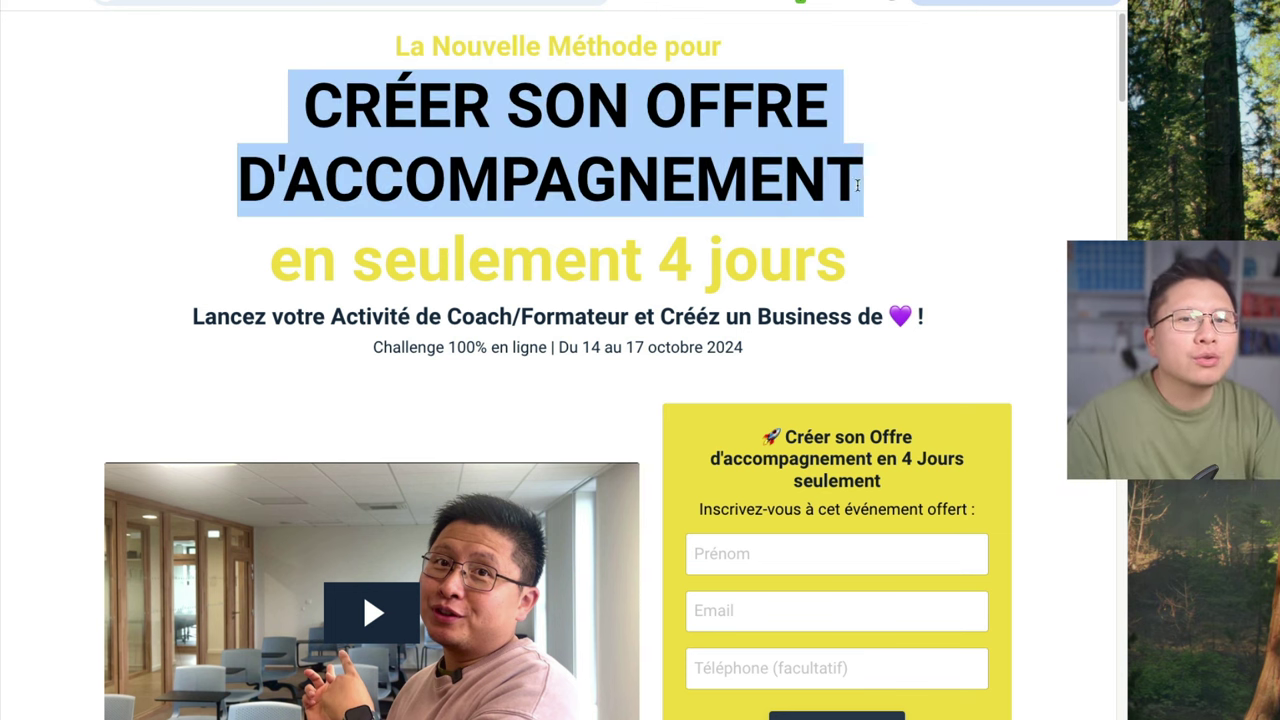
click(874, 182)
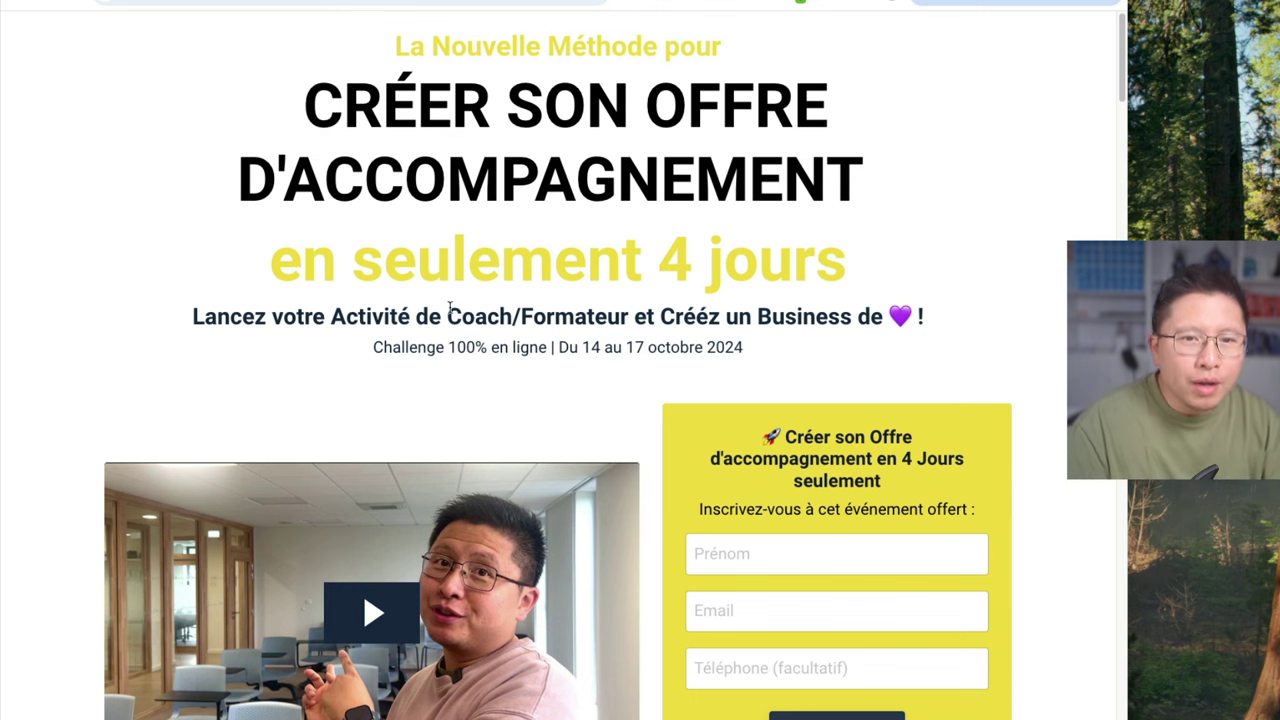
Search the registration page for "coach" and step through the matches from the subtitle to the "Coach, Auteur et Formateur" section
key(ctrl+f)
text(coach)
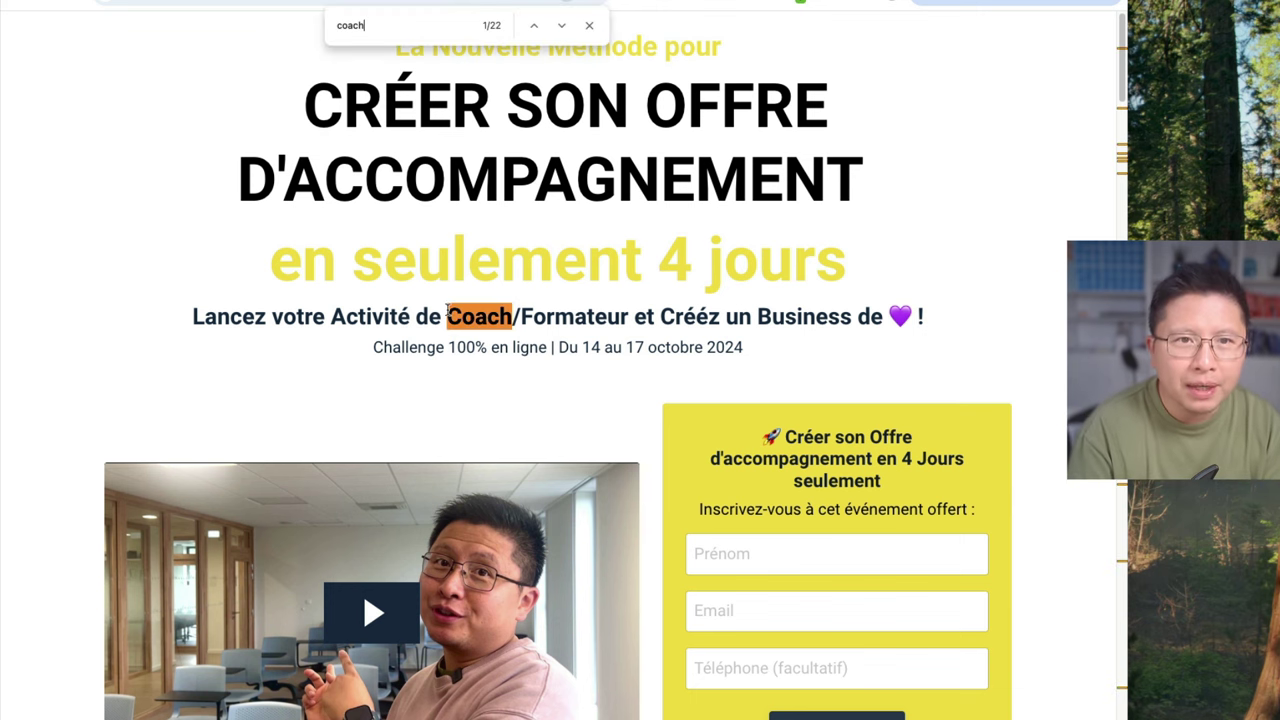
key(Return)
key(Return)
key(Return)
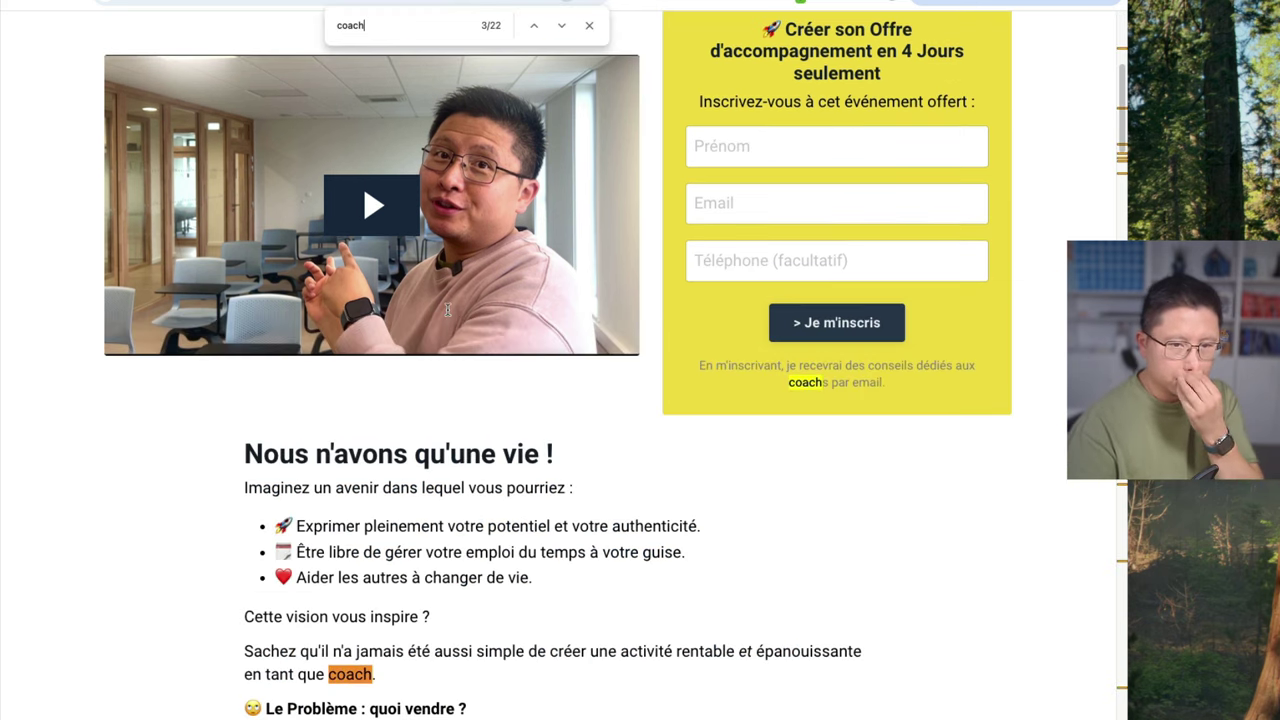
key(Return)
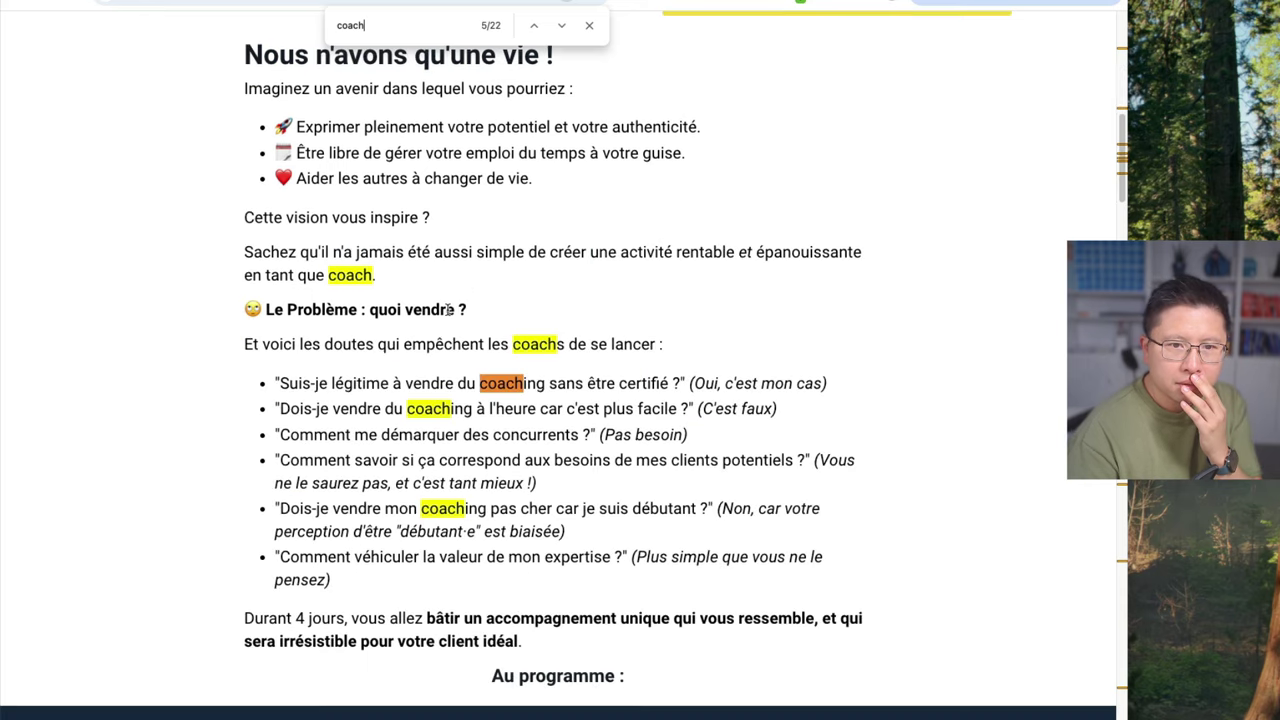
key(Return)
key(Return)
key(Return)
key(Return)
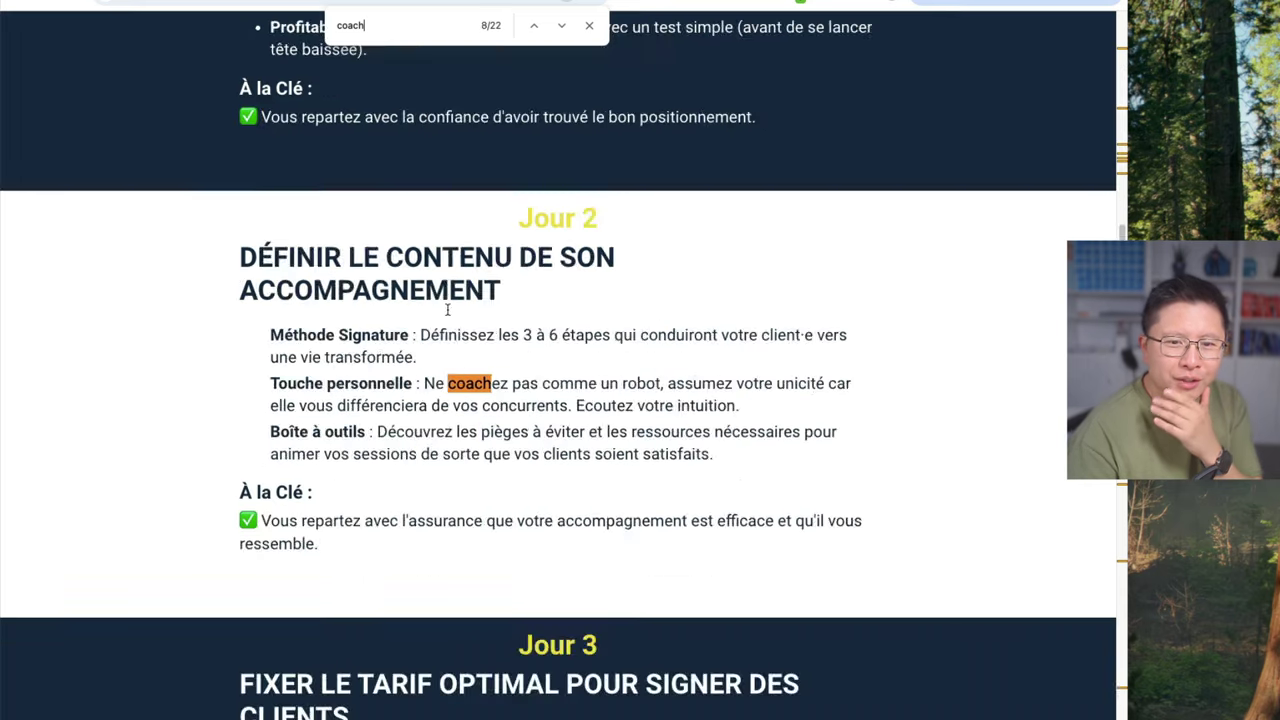
key(Return)
key(Return)
key(Return)
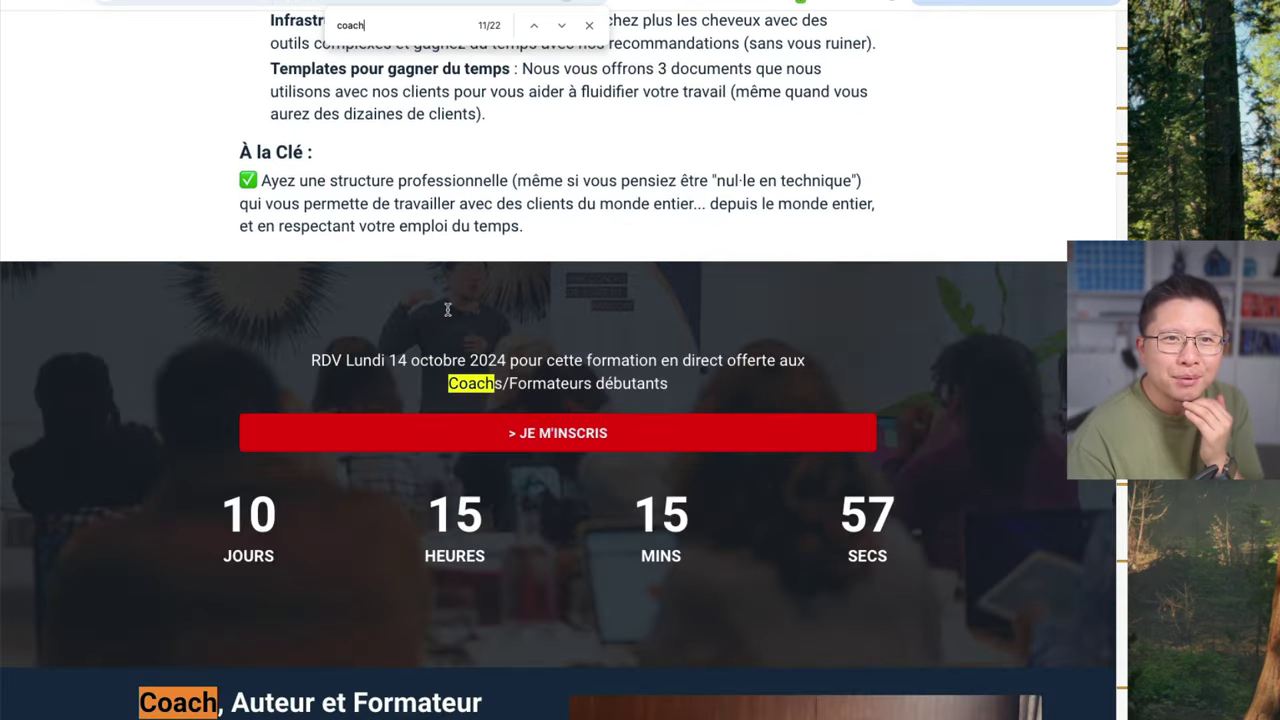
Step to the next "coach" match, then review the highlighted matches back up the registration page to its main heading
key(Return)
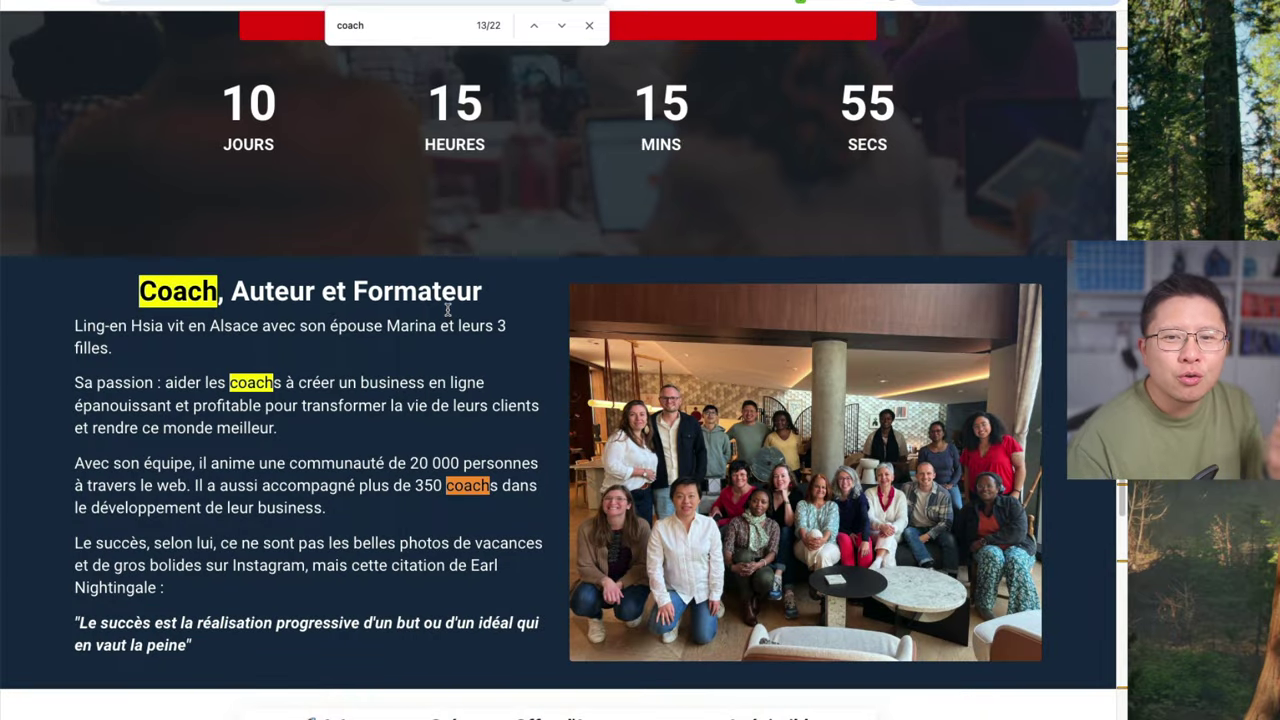
scroll(443, 307, up, 10)
scroll(450, 322, up, 15)
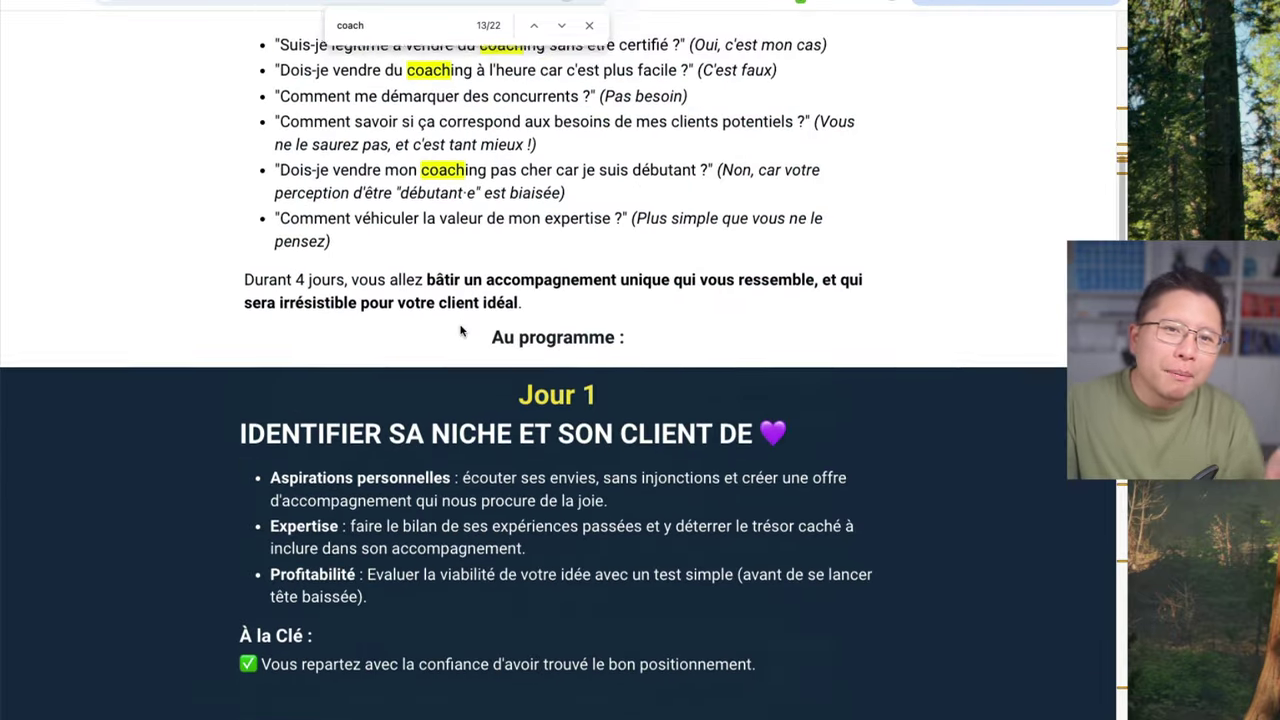
scroll(461, 325, down, 4)
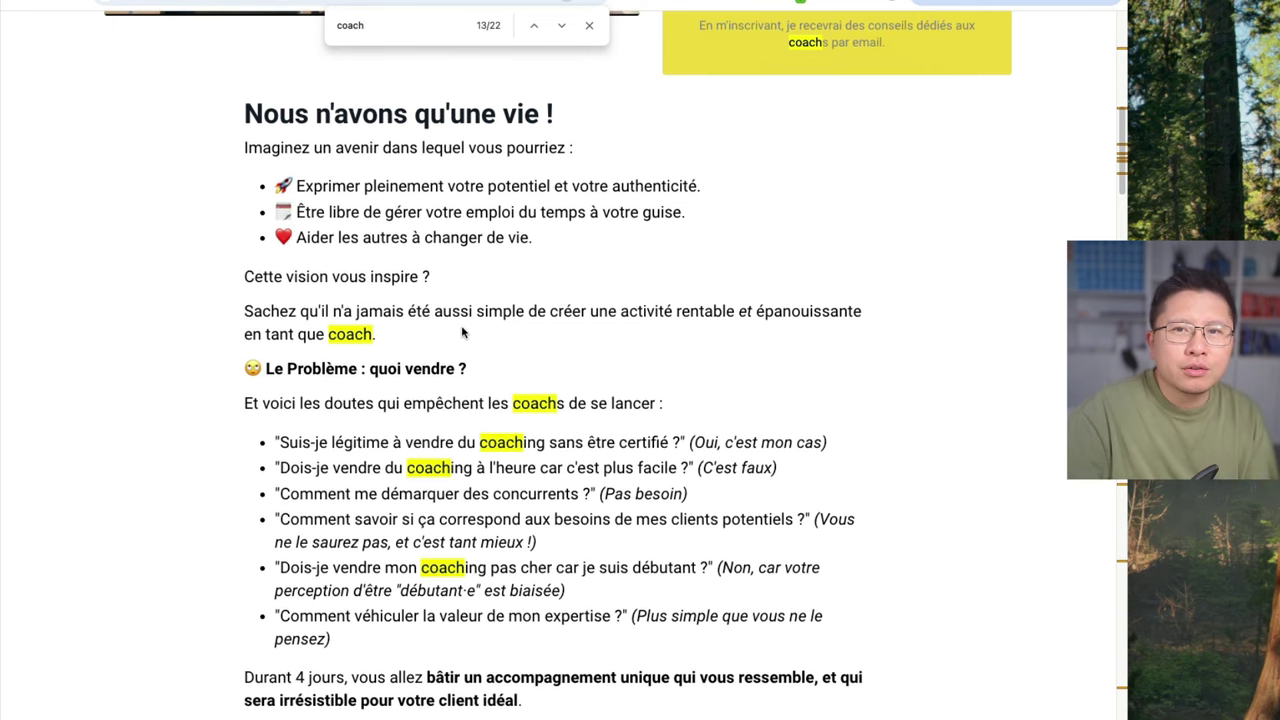
scroll(461, 325, up, 4)
scroll(462, 327, up, 4)
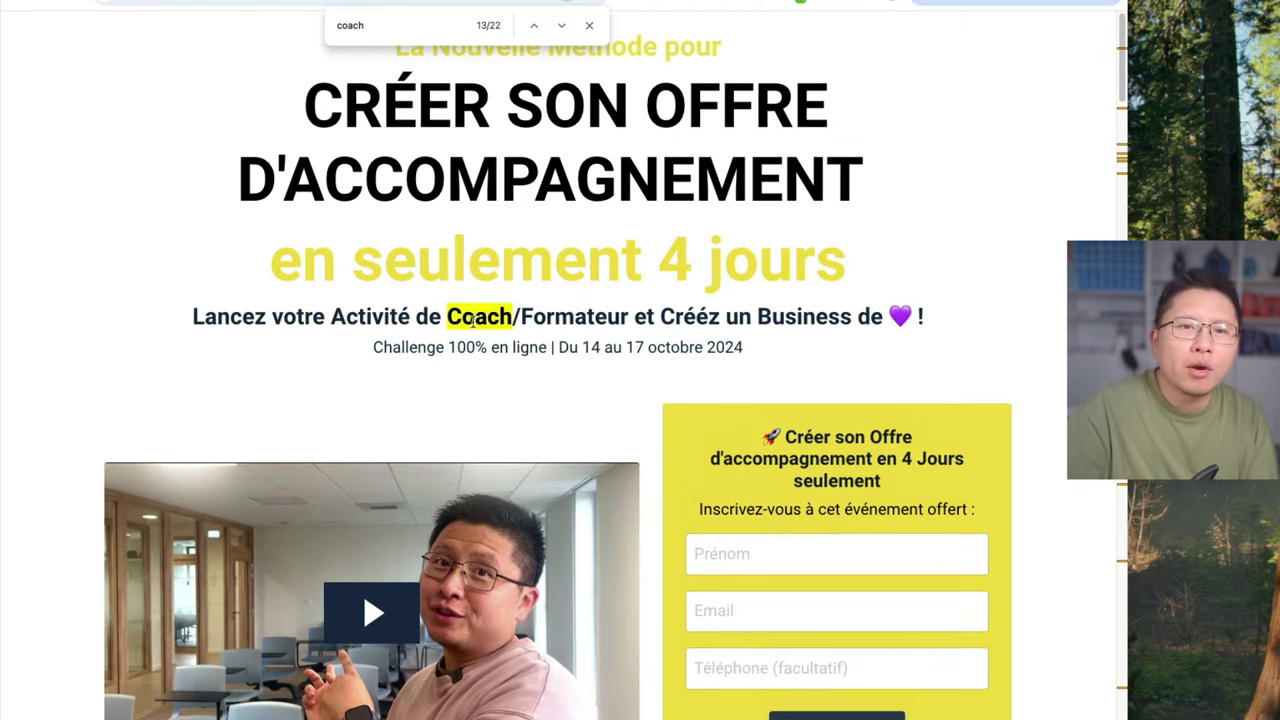
Highlight the heading "CRÉER SON OFFRE D'ACCOMPAGNEMENT", close the page search, and highlight the heading together with "en seulement 4 jours"
drag(304, 92, 857, 167)
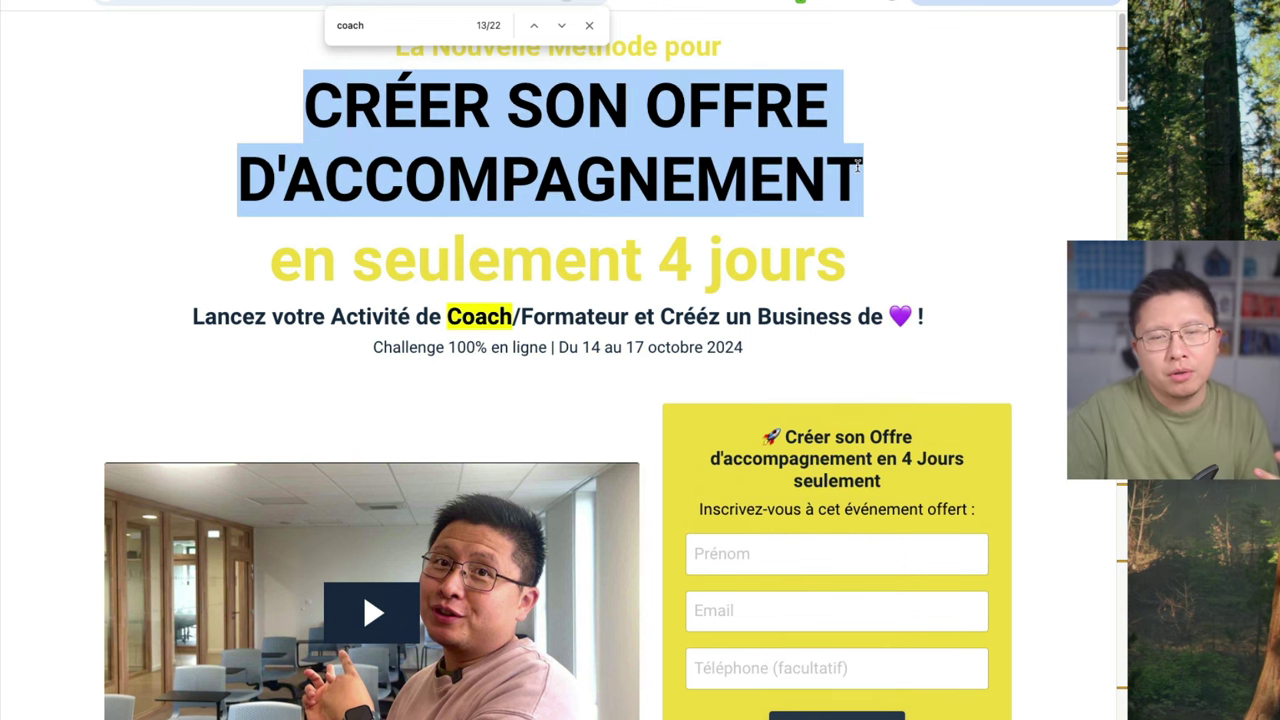
click(590, 25)
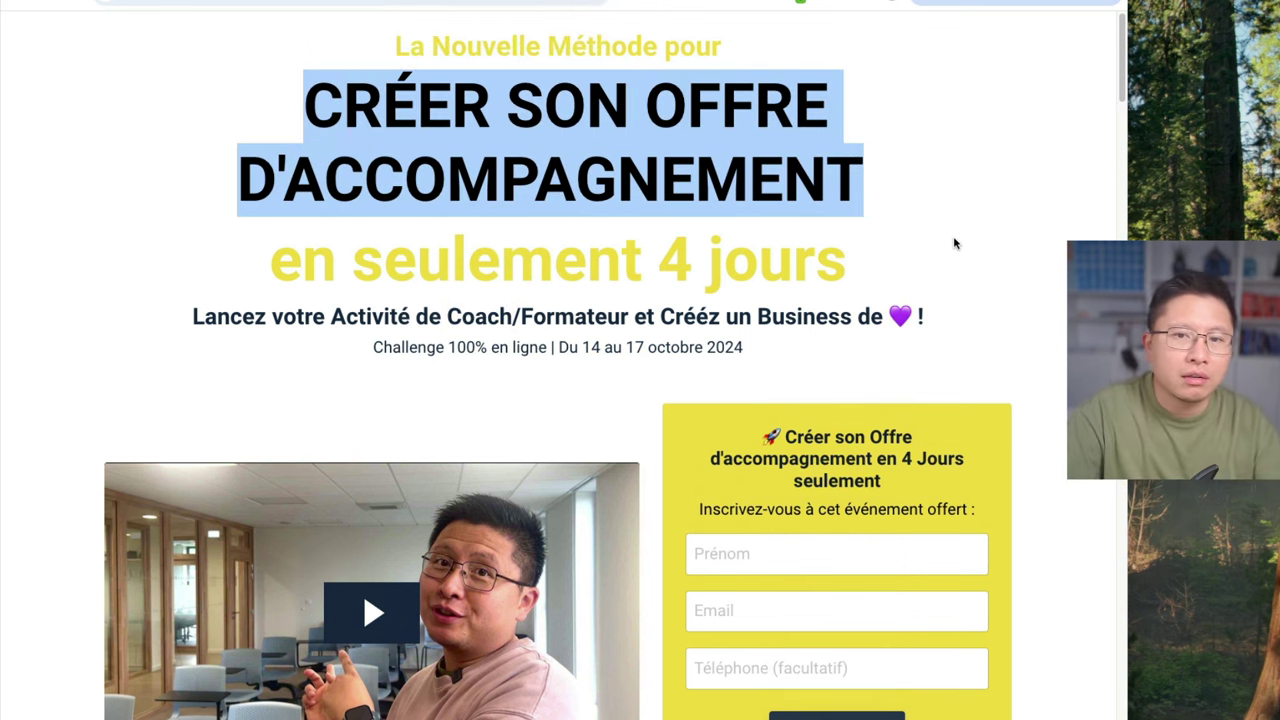
click(957, 246)
drag(852, 268, 271, 120)
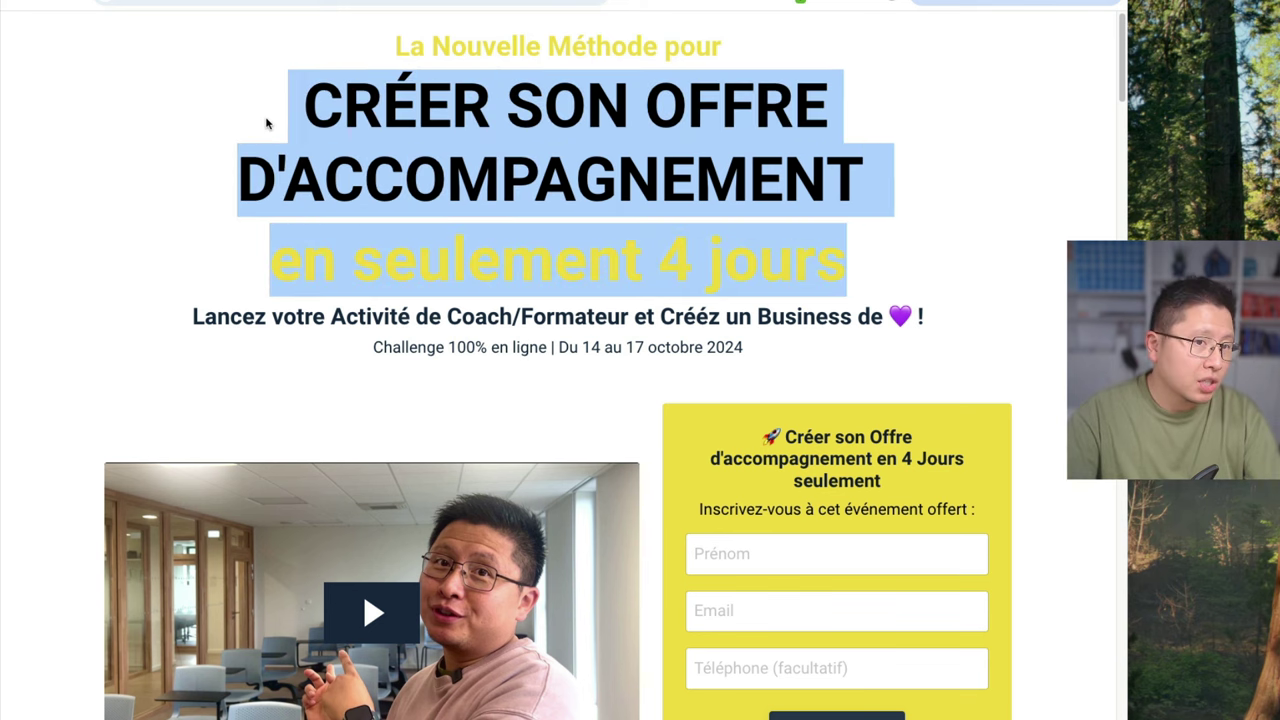
click(302, 104)
drag(383, 41, 296, 57)
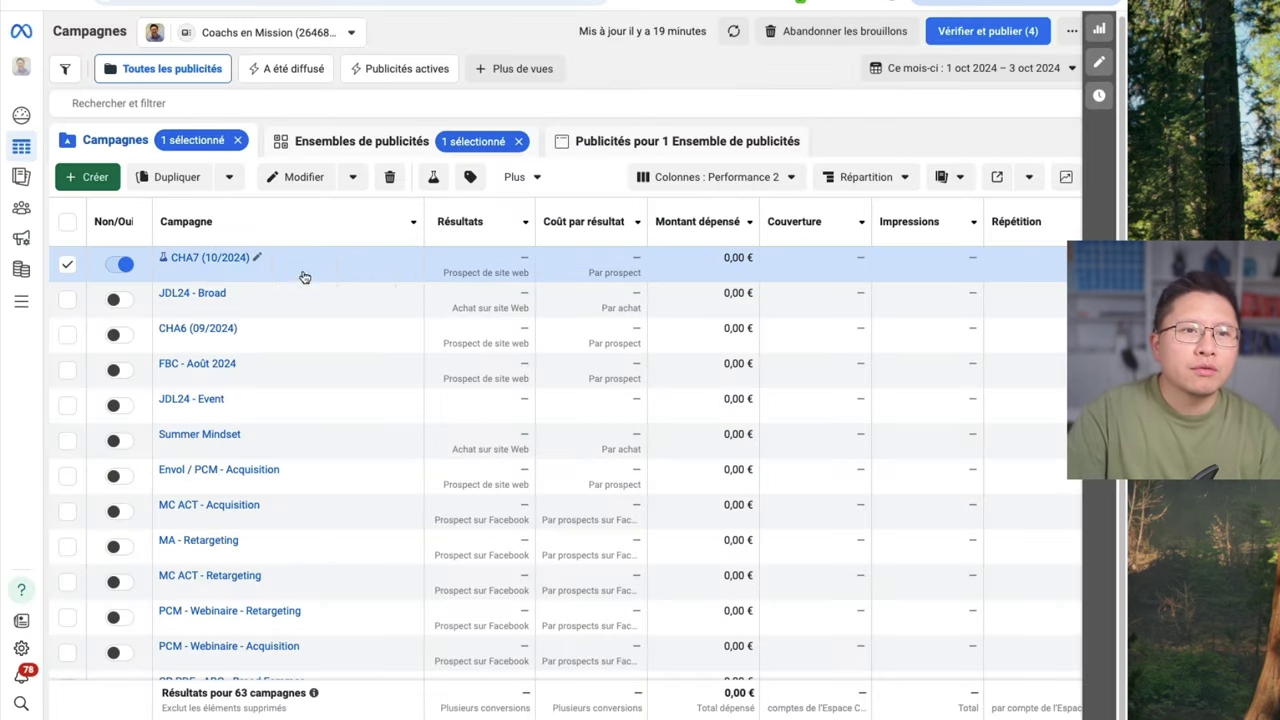
In Meta Ads Manager, open the CHA7 (10/2024) campaign's "CHA7 - Intérêt Self-Esteem - FR/CH" ad set and its ad "CHA7 - Im - Fond jaune (WA)" for editing
click(217, 259)
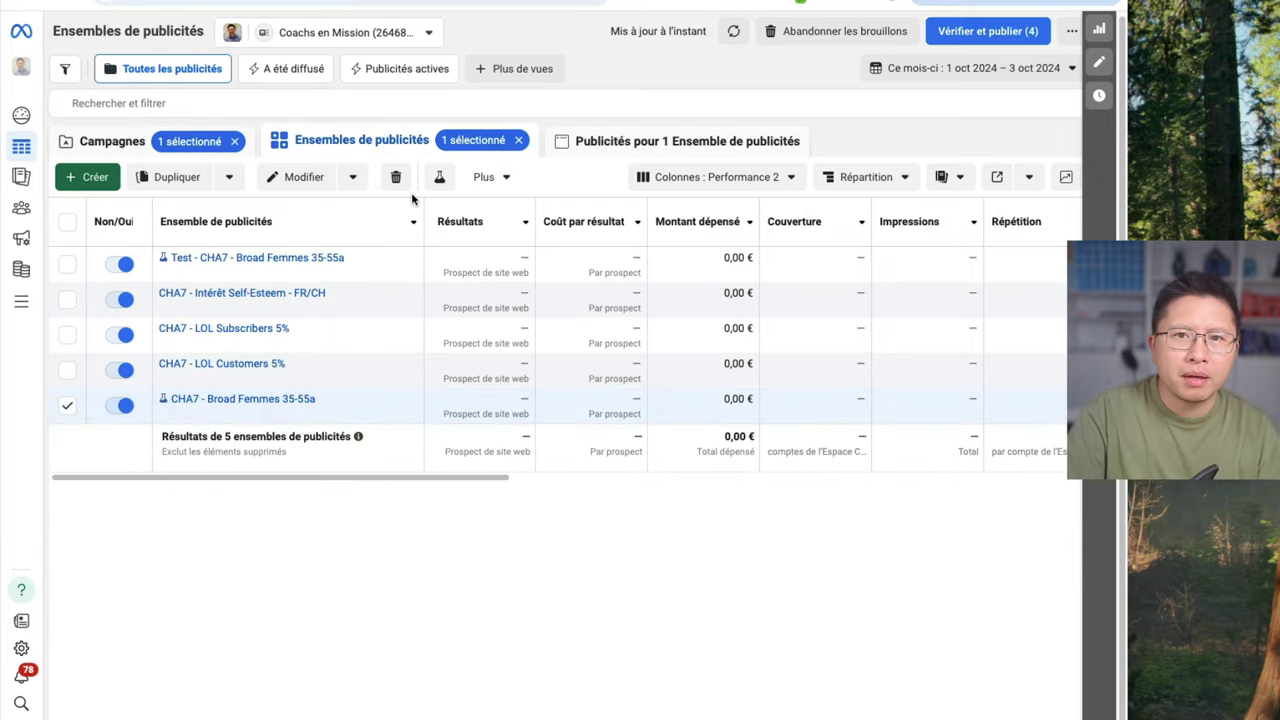
mouse_move(262, 262)
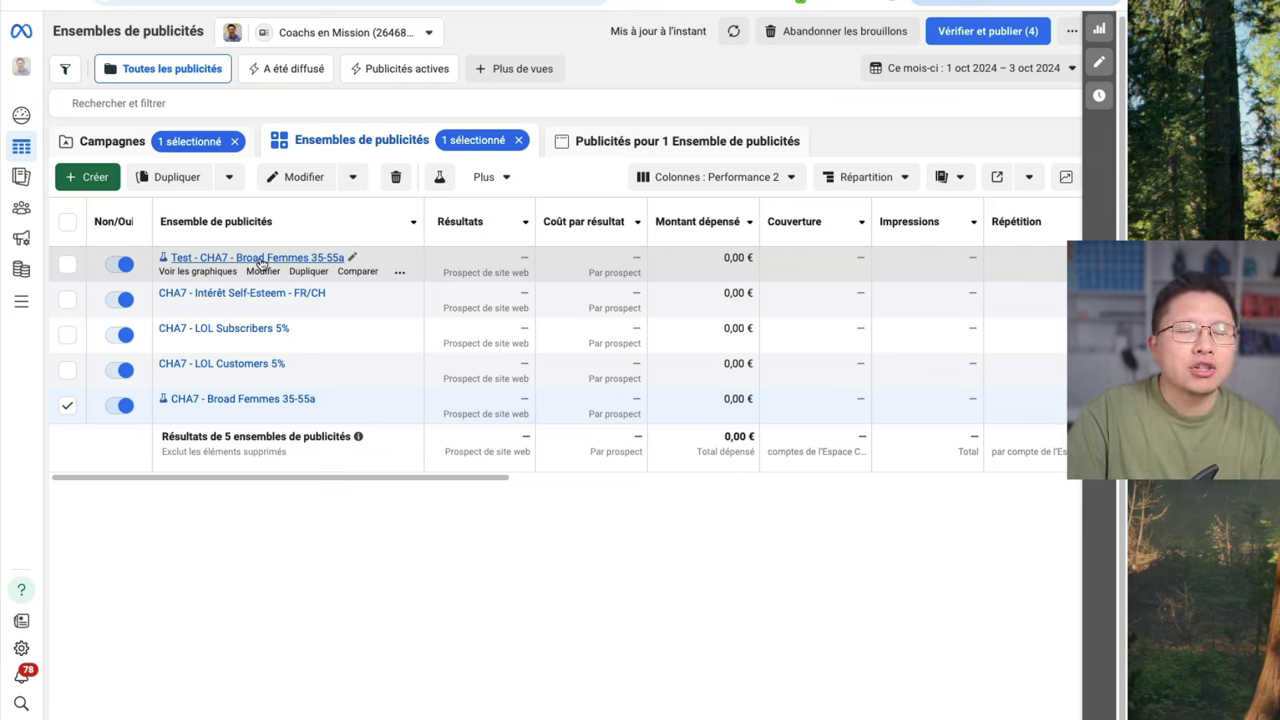
click(262, 259)
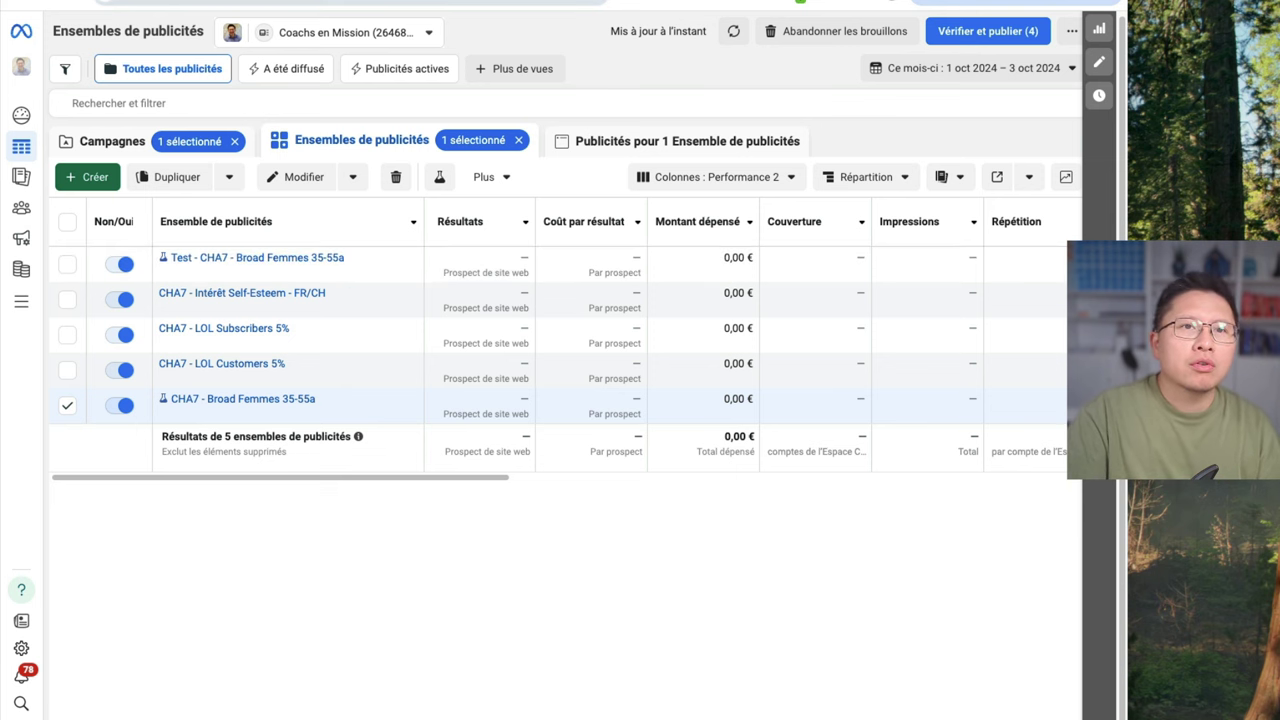
mouse_move(292, 259)
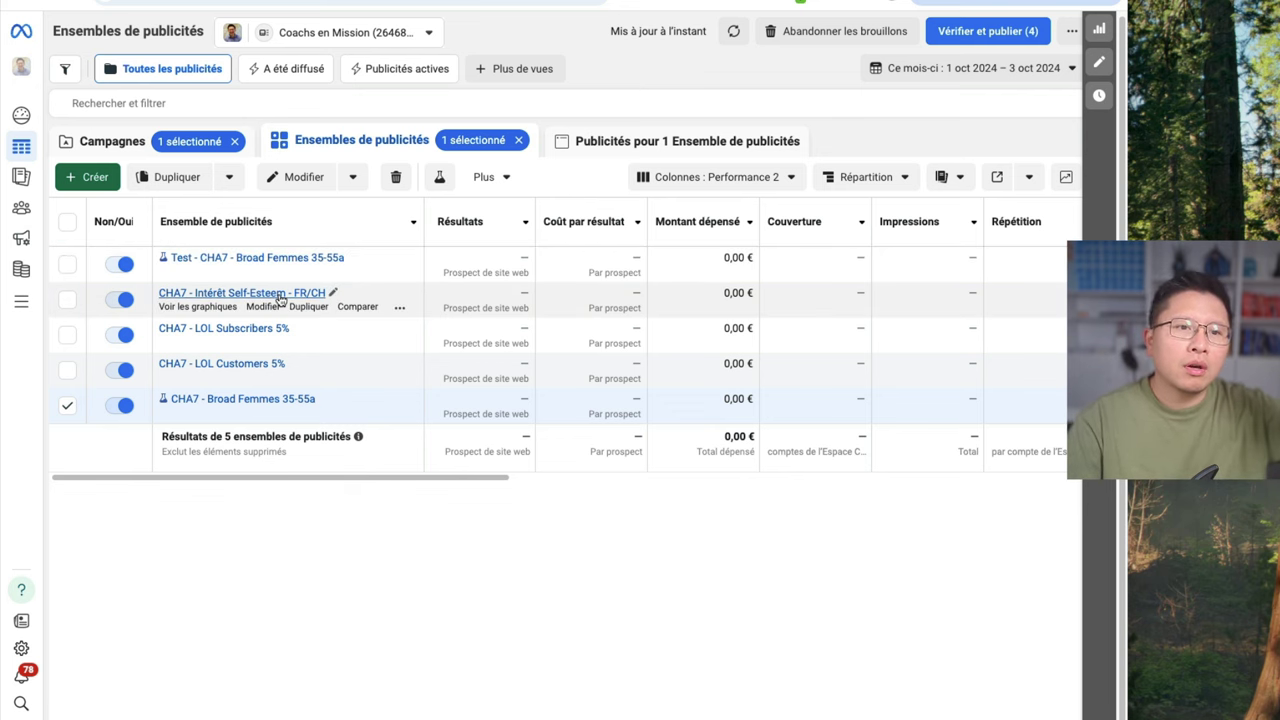
click(280, 294)
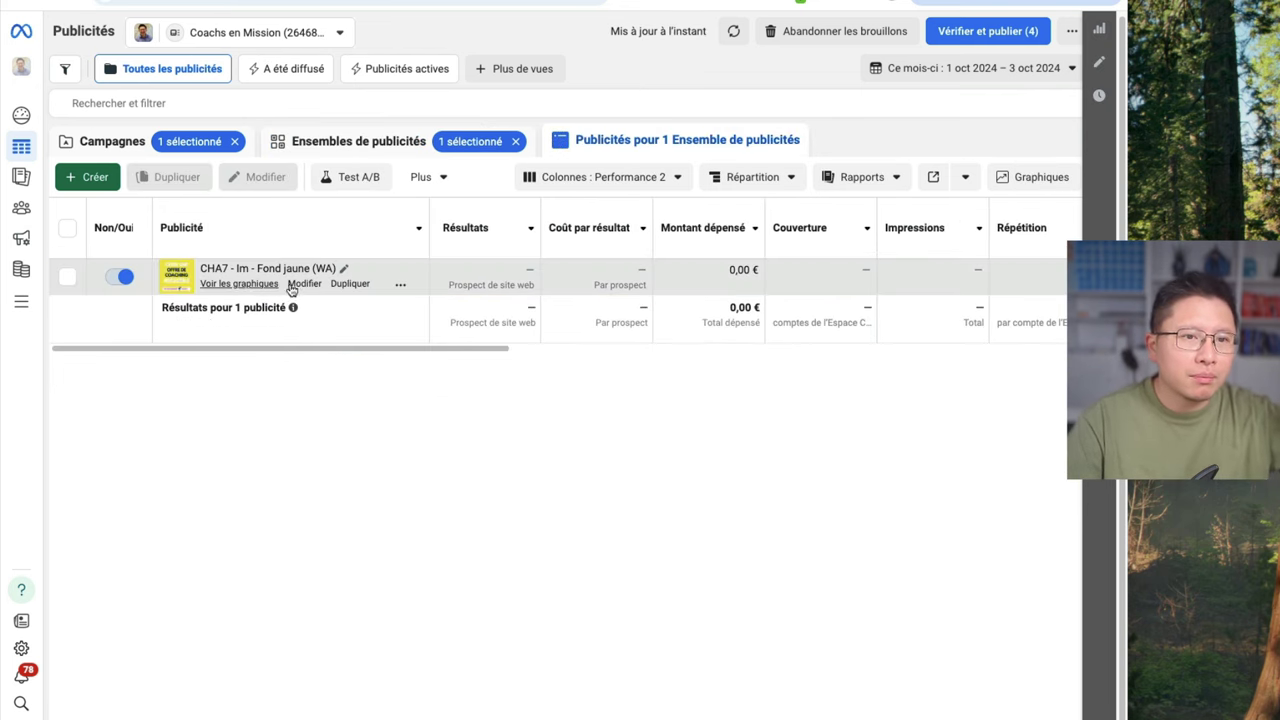
click(310, 286)
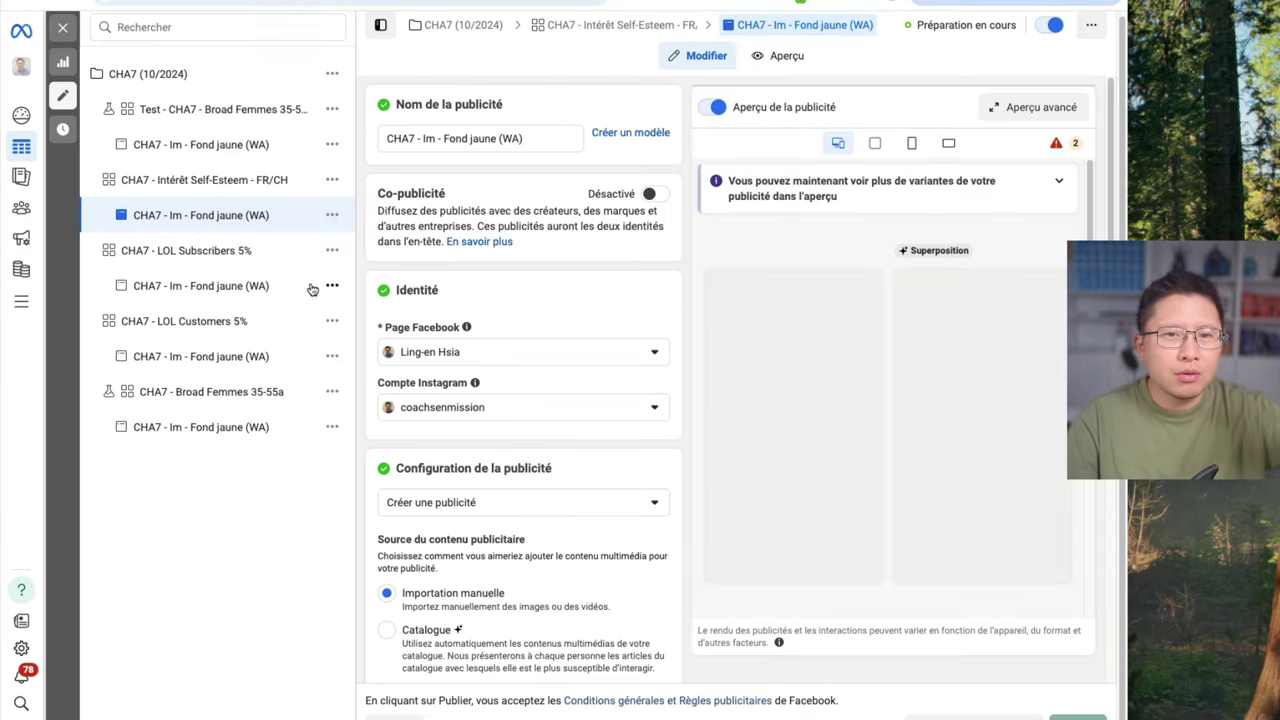